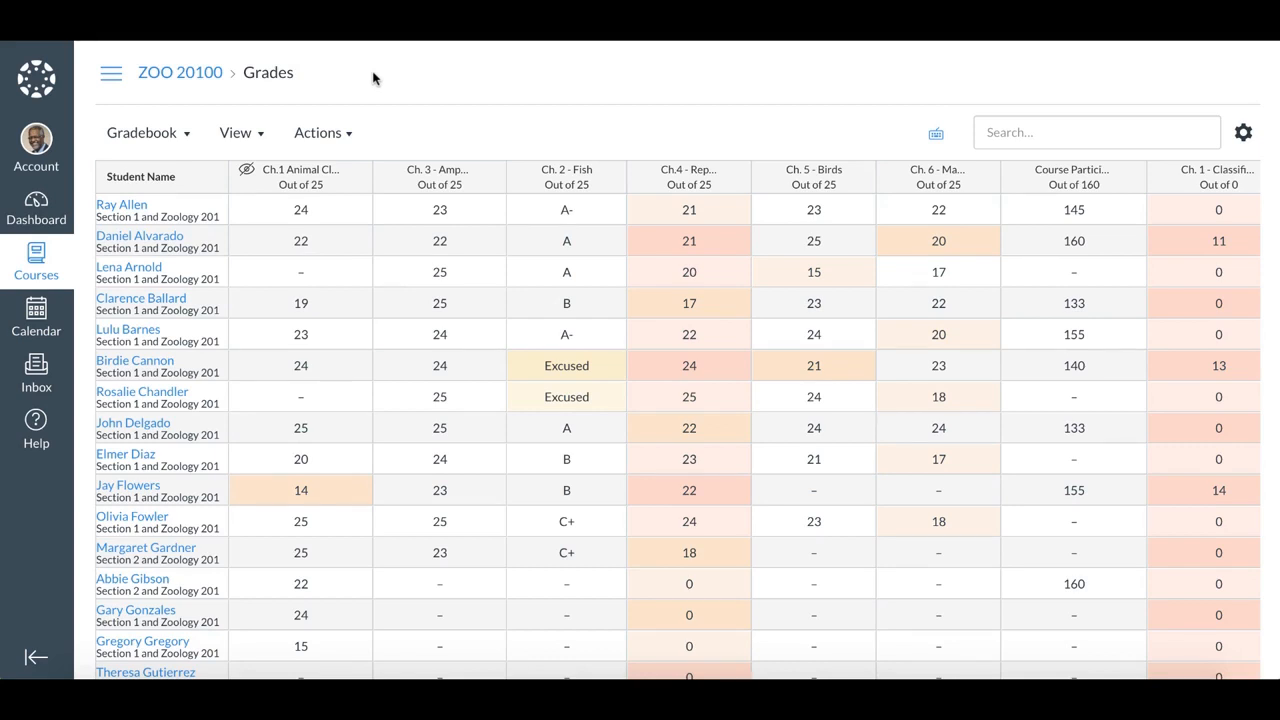
Step: Add an assignment group filter to the gradebook and limit it to the Homework group
click(255, 135)
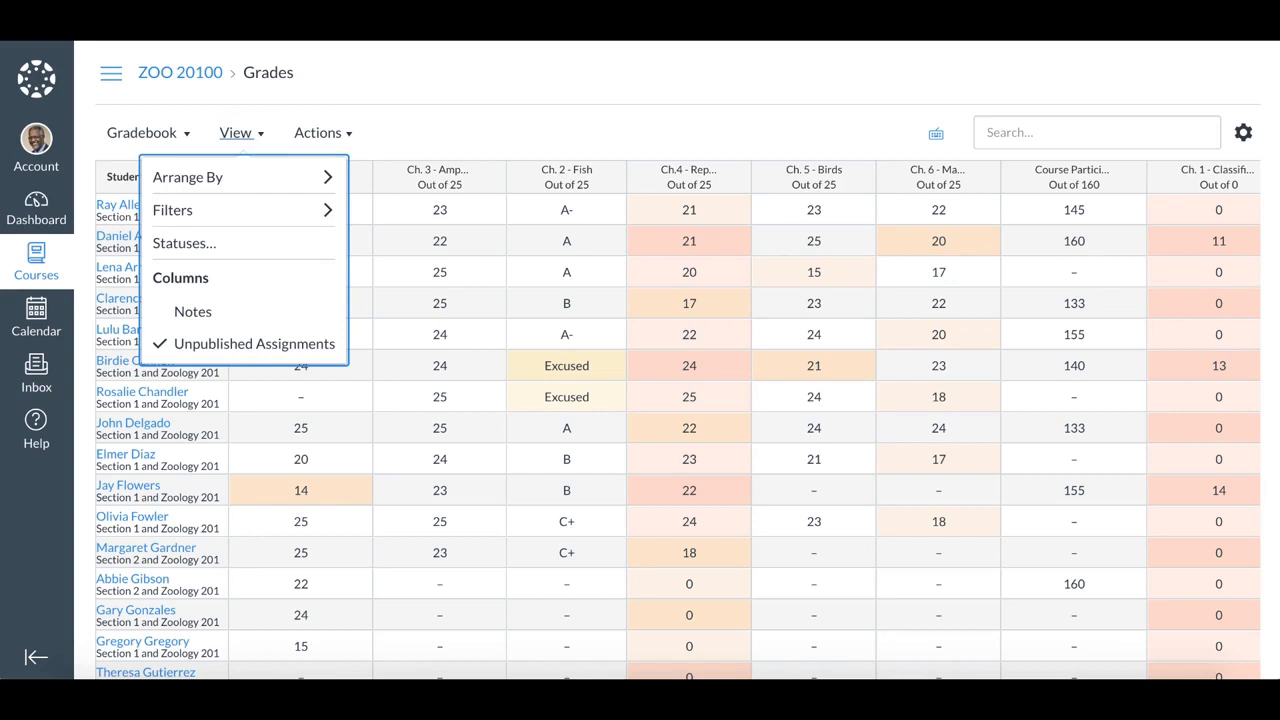
mouse_move(323, 188)
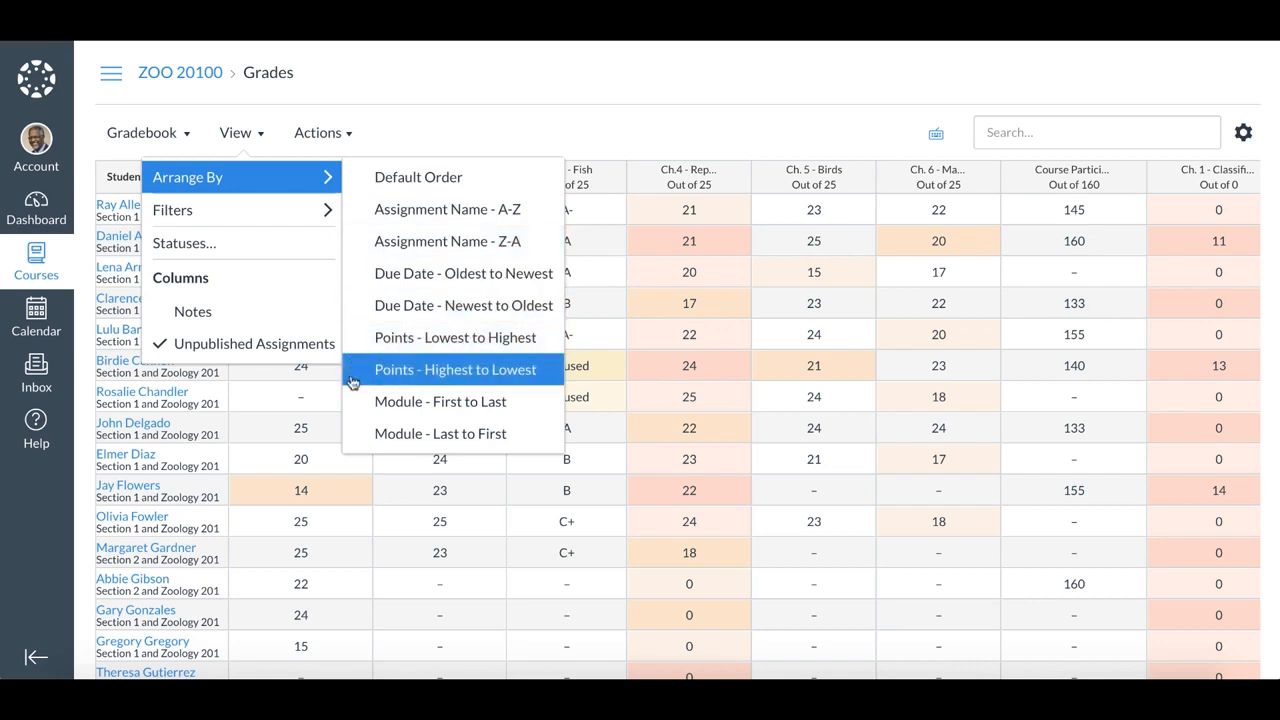
mouse_move(322, 211)
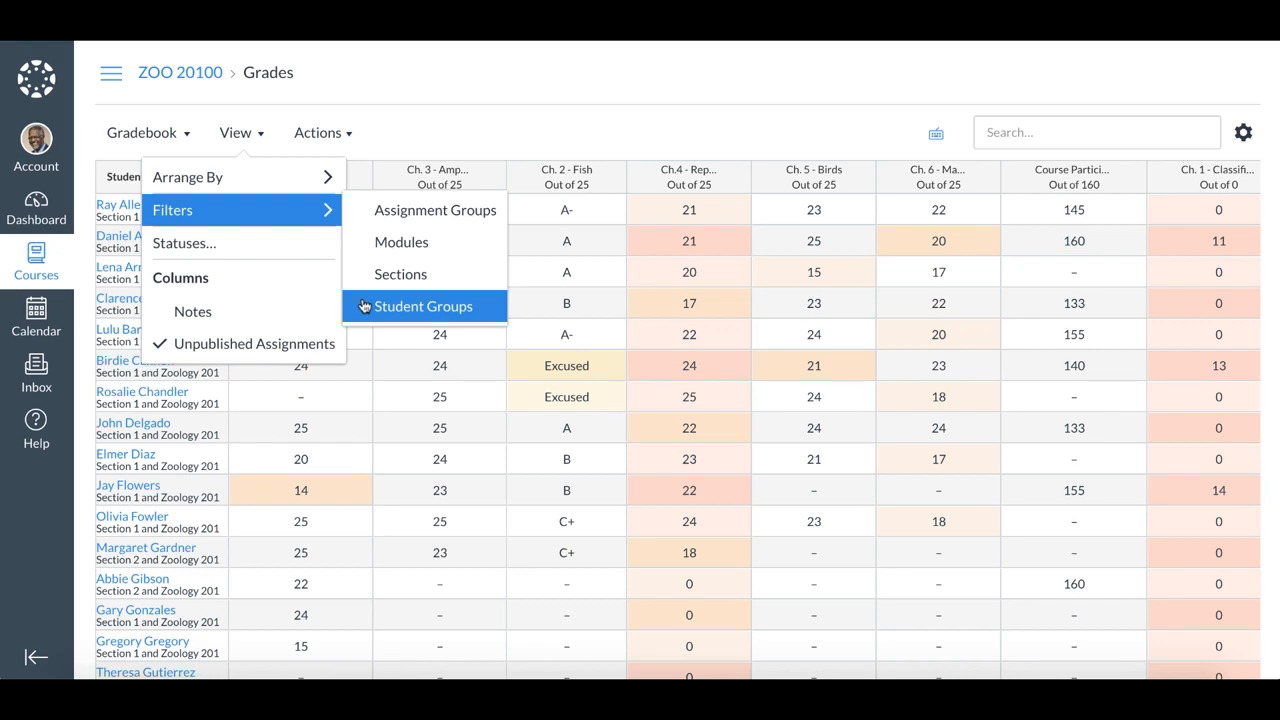
click(356, 212)
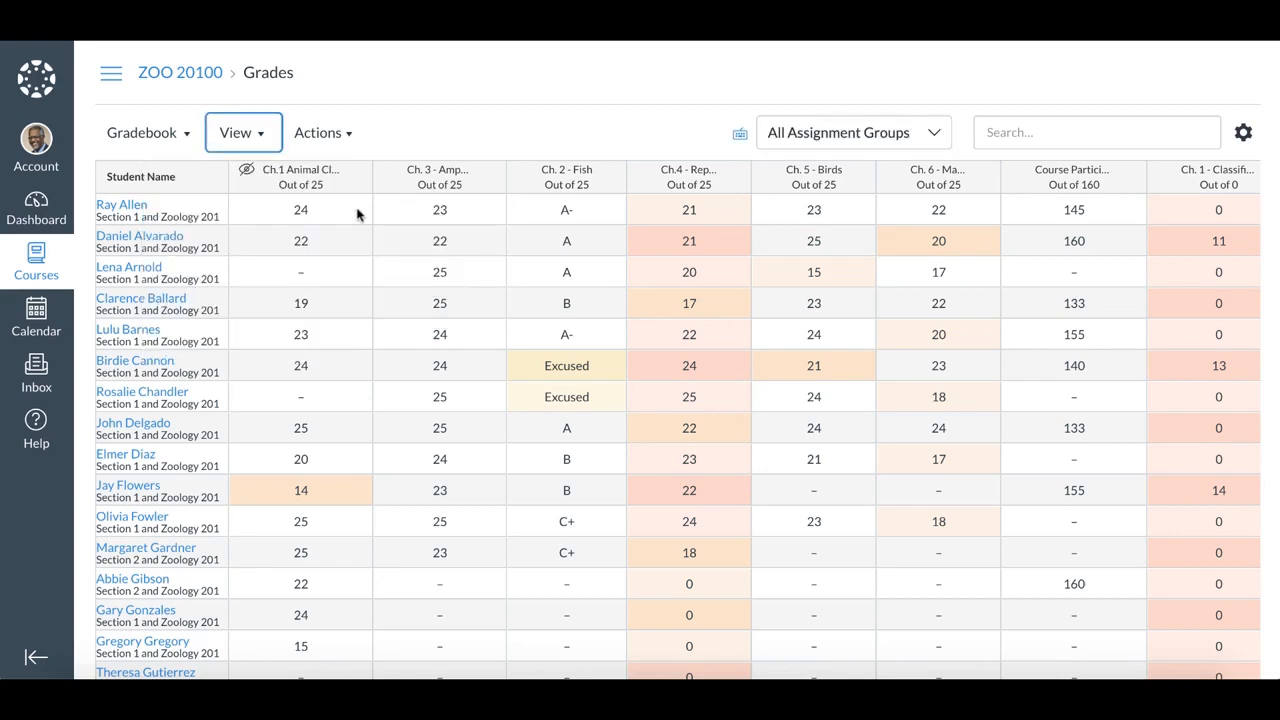
click(835, 134)
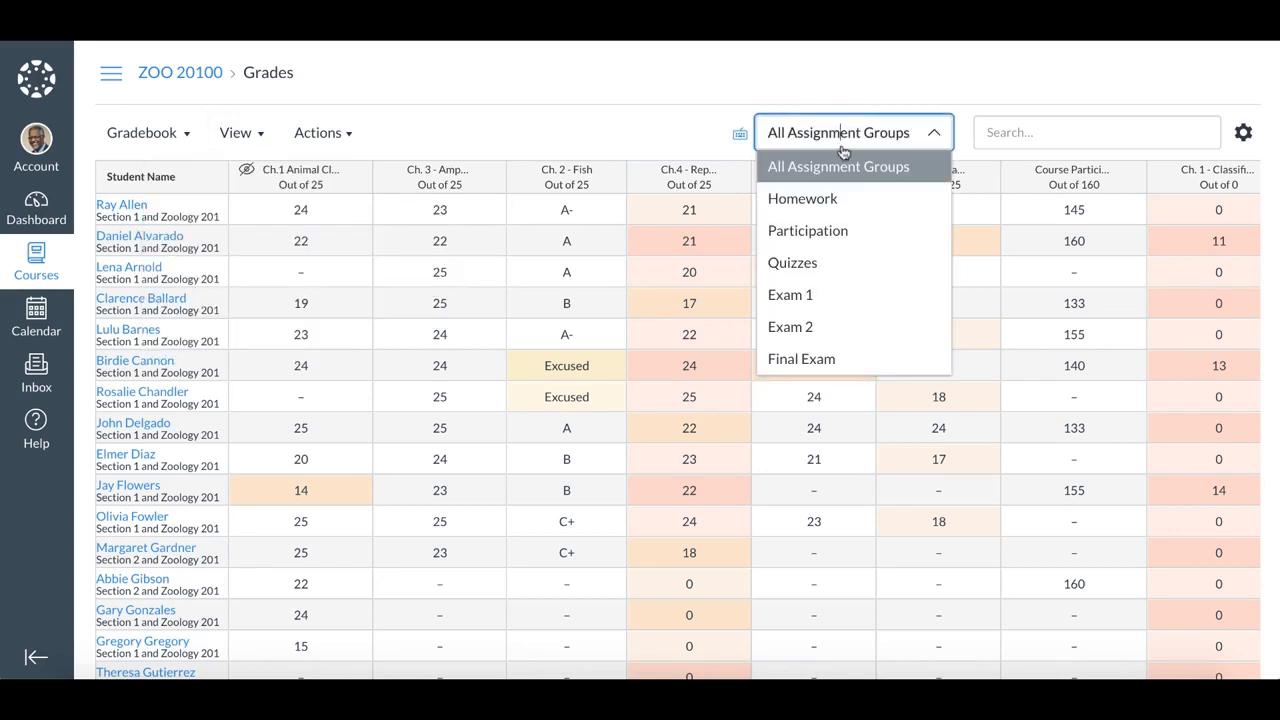
click(858, 192)
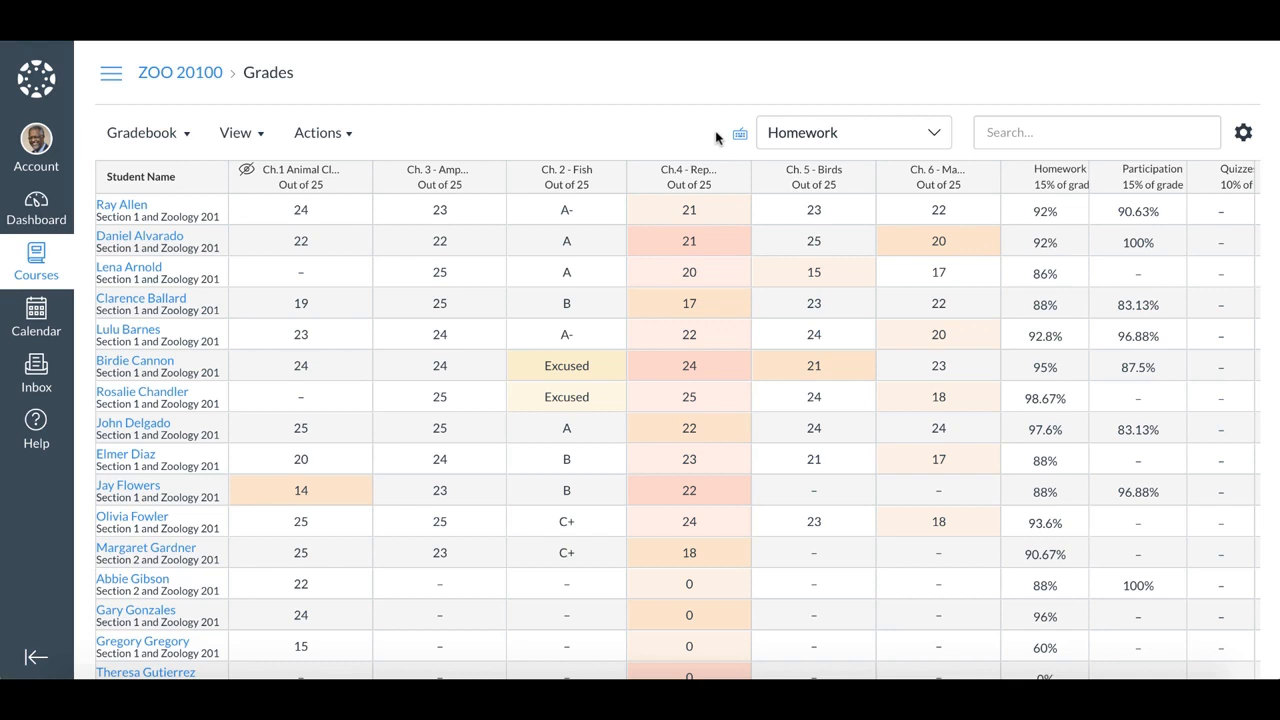
Step: Remove the assignment group filter from the gradebook
click(255, 146)
mouse_move(266, 209)
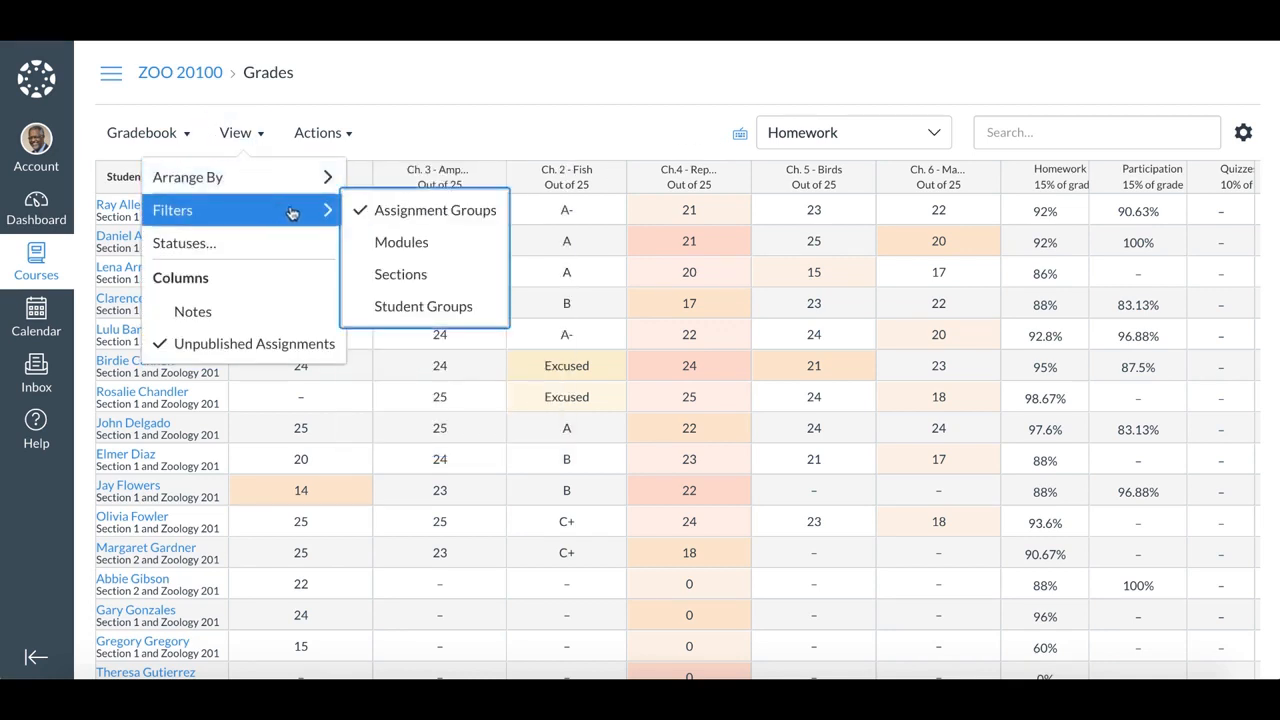
click(358, 217)
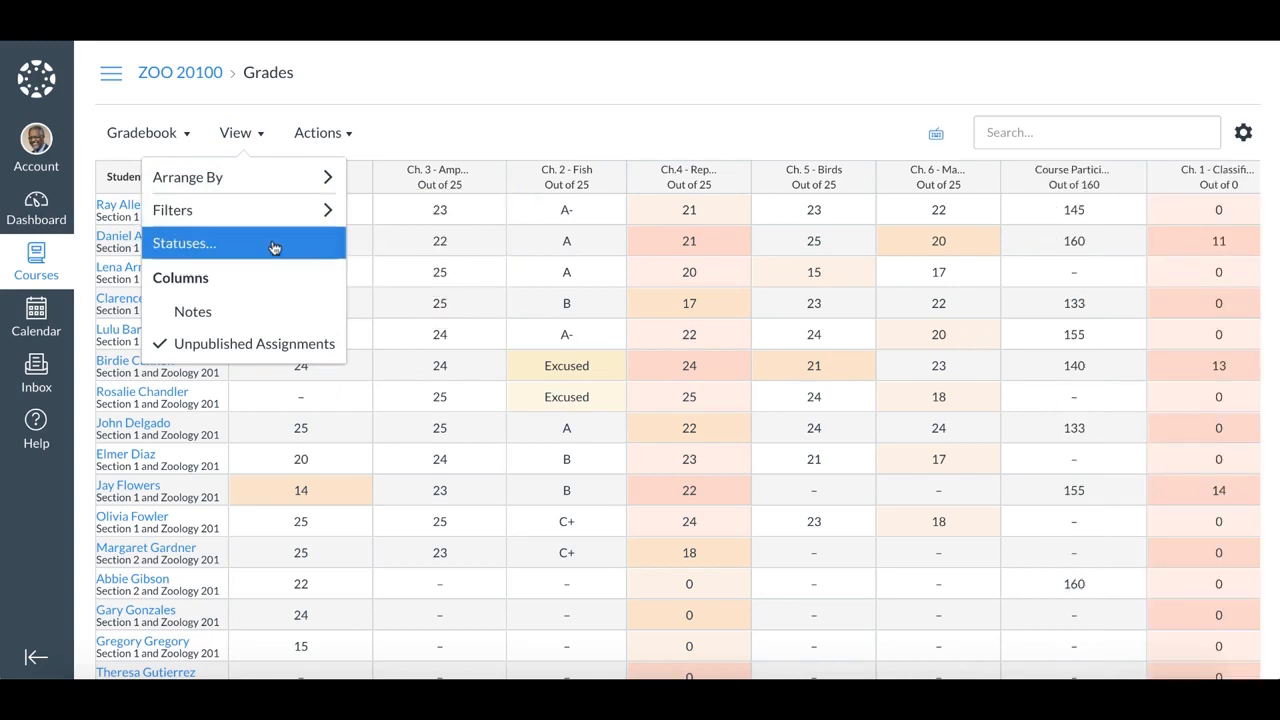
Step: Change the colour of the Late status to #F0E8EF and close the status settings
click(274, 247)
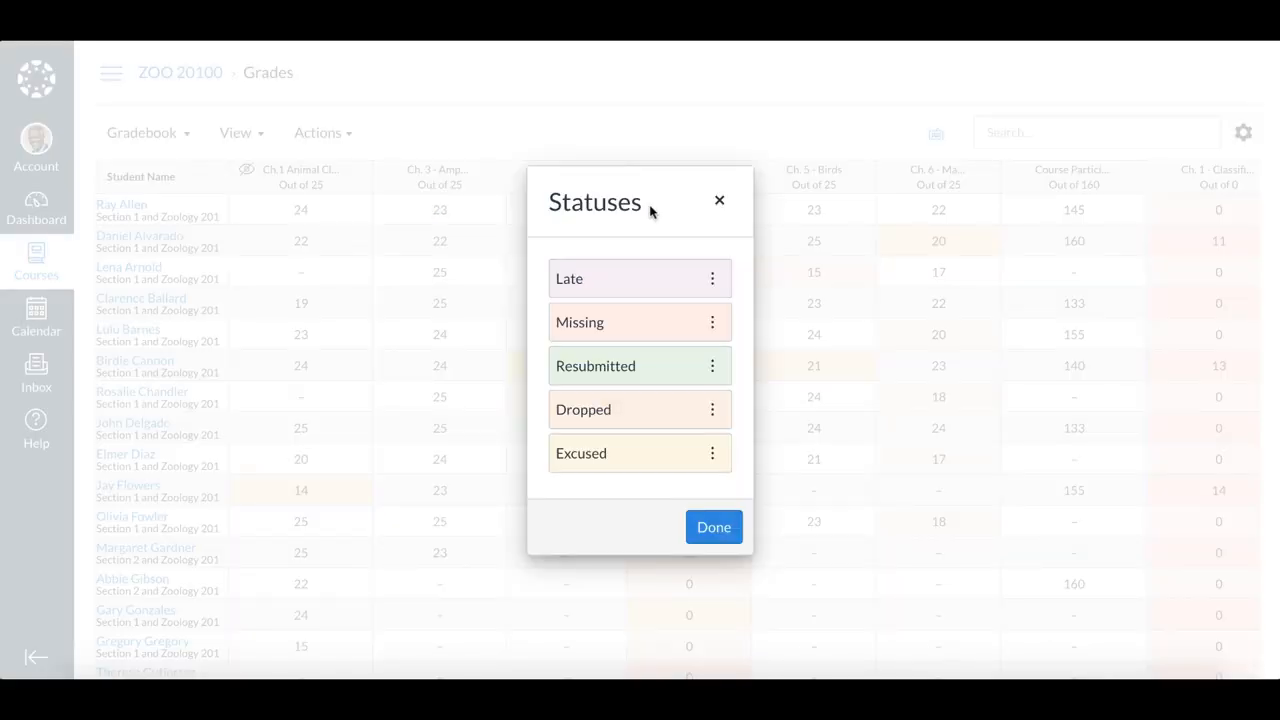
click(712, 279)
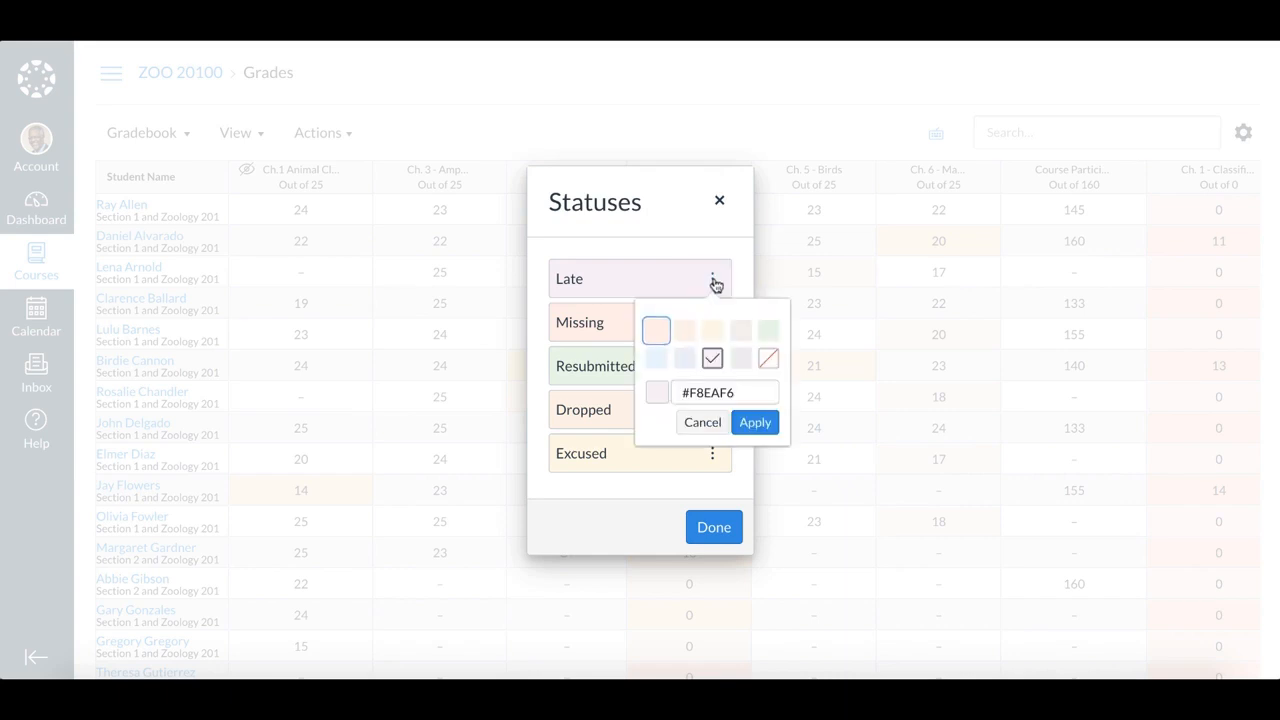
click(738, 368)
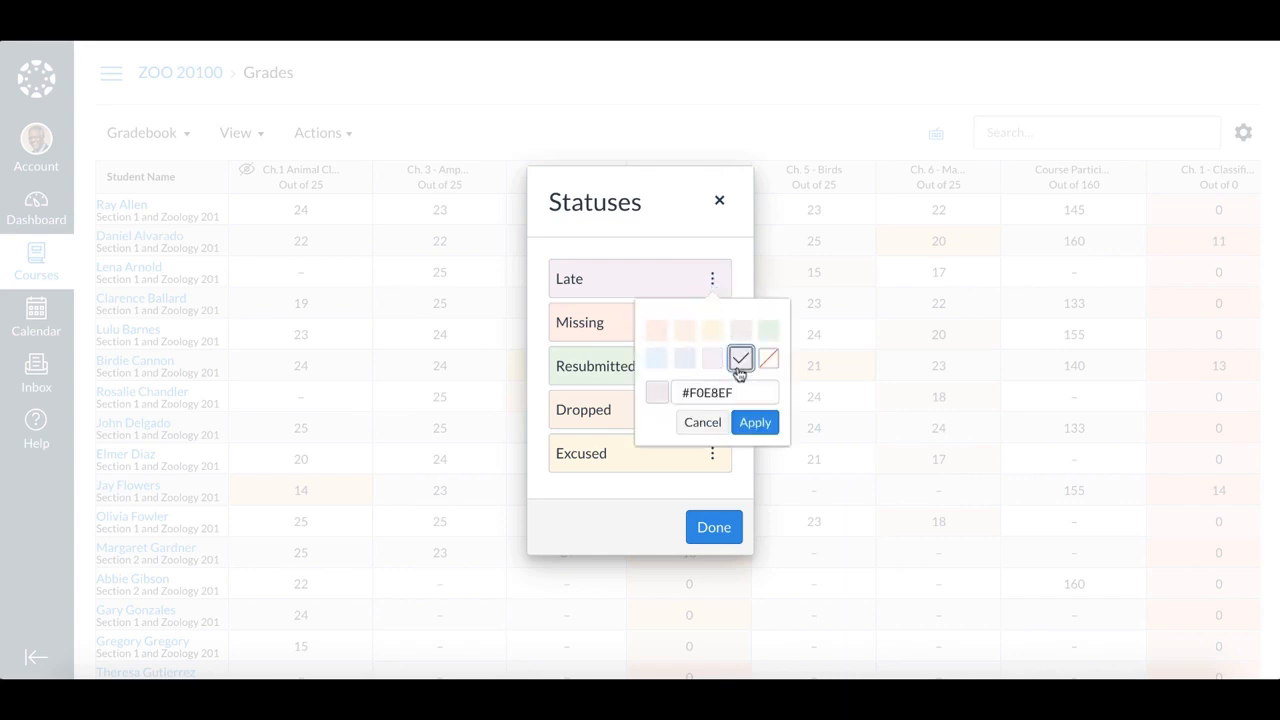
click(754, 422)
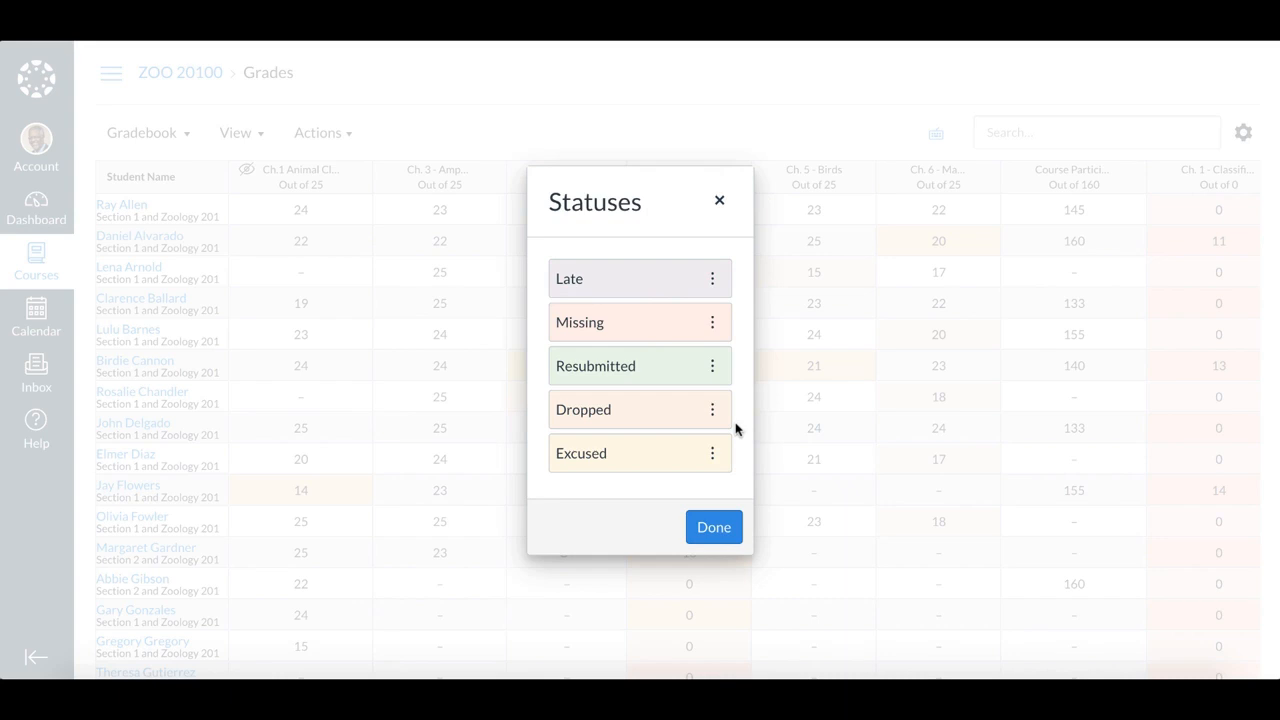
click(718, 527)
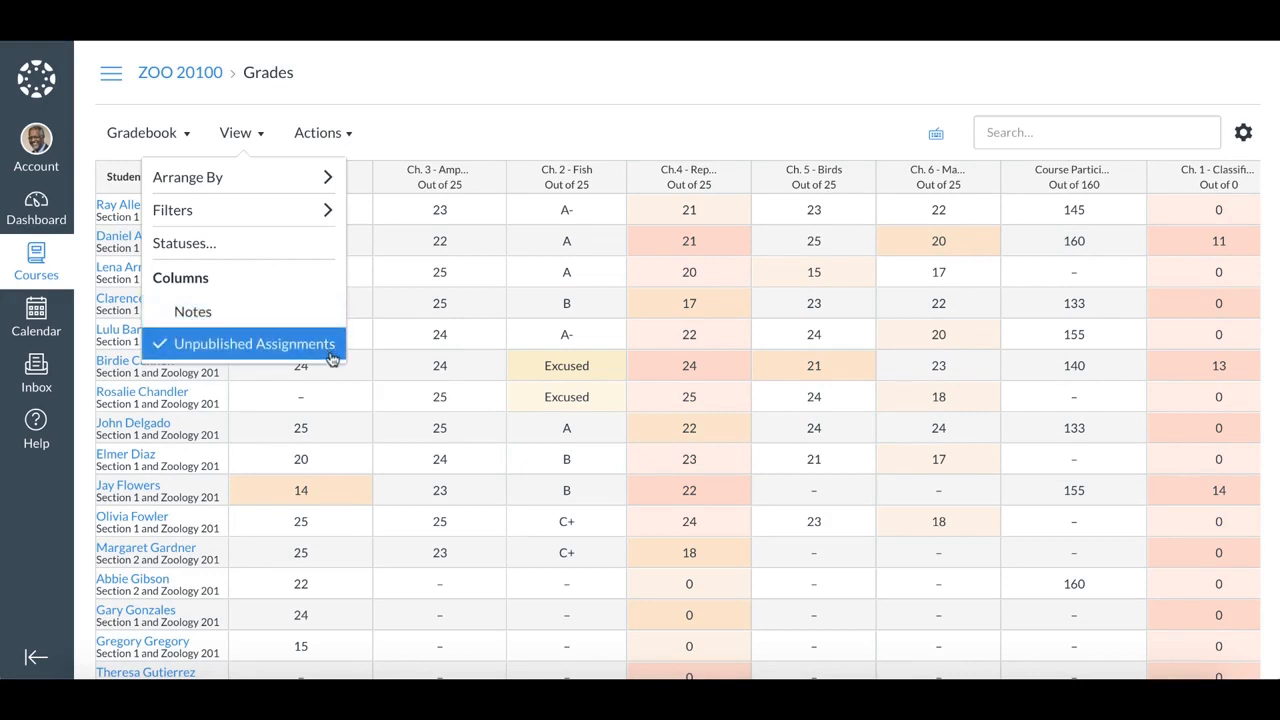
Step: Look over the gradebook's import and export actions and the Student Name column's sorting, display, secondary info and enrollment options
click(341, 140)
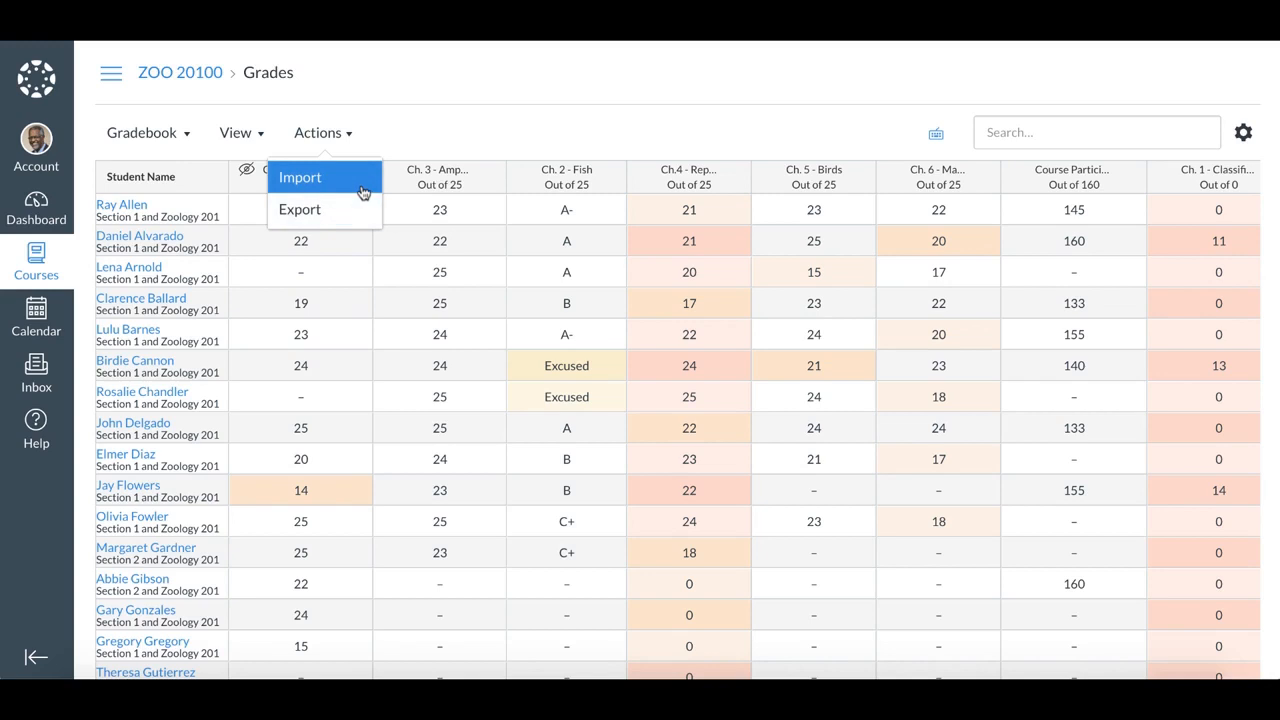
click(214, 178)
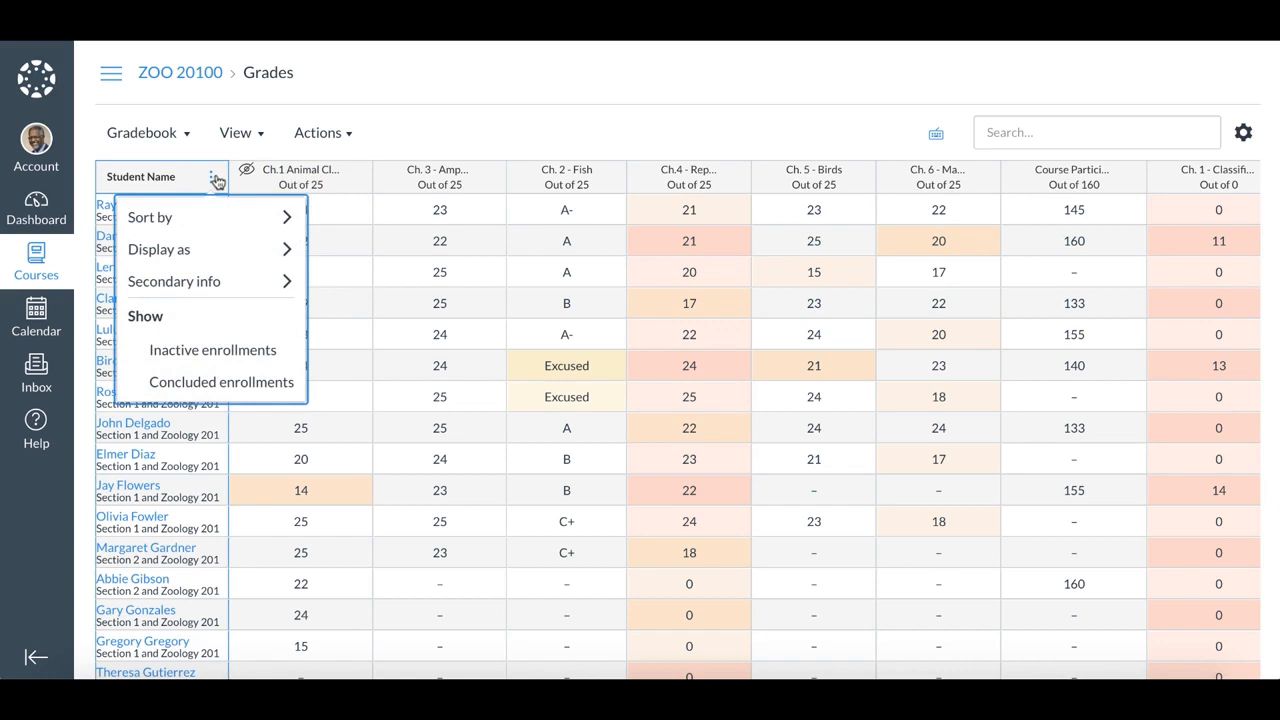
mouse_move(220, 216)
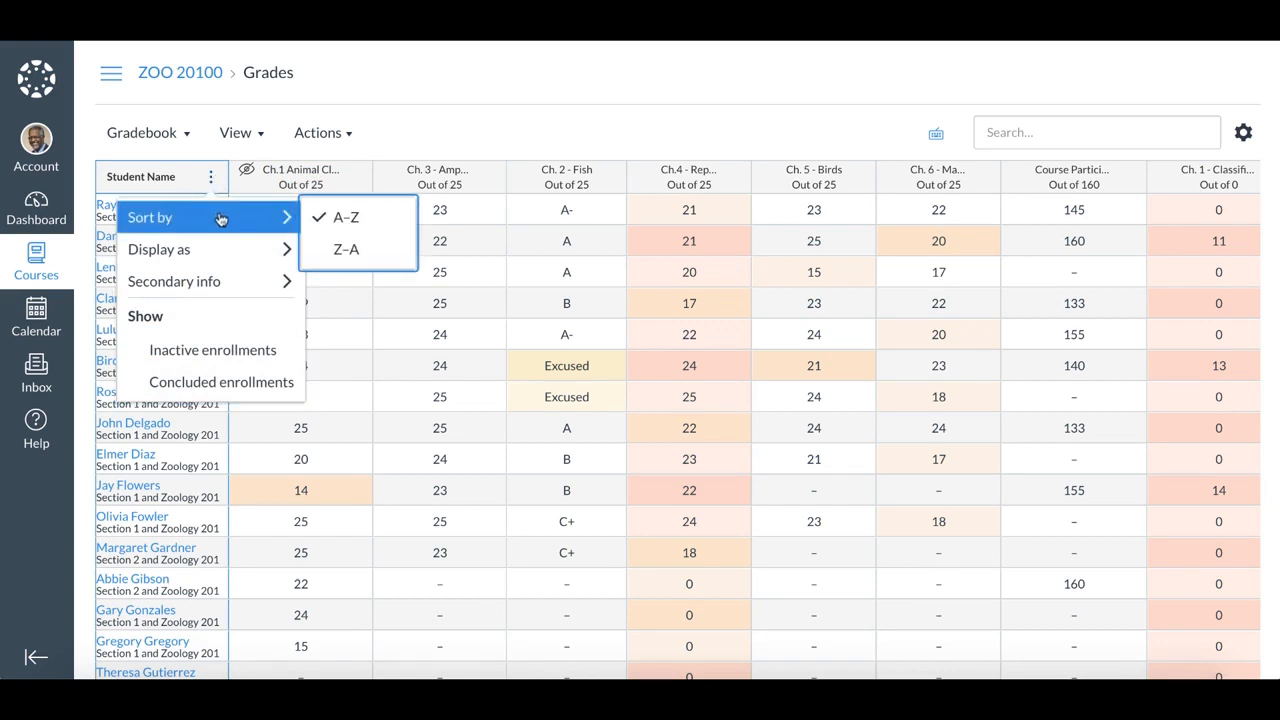
mouse_move(221, 250)
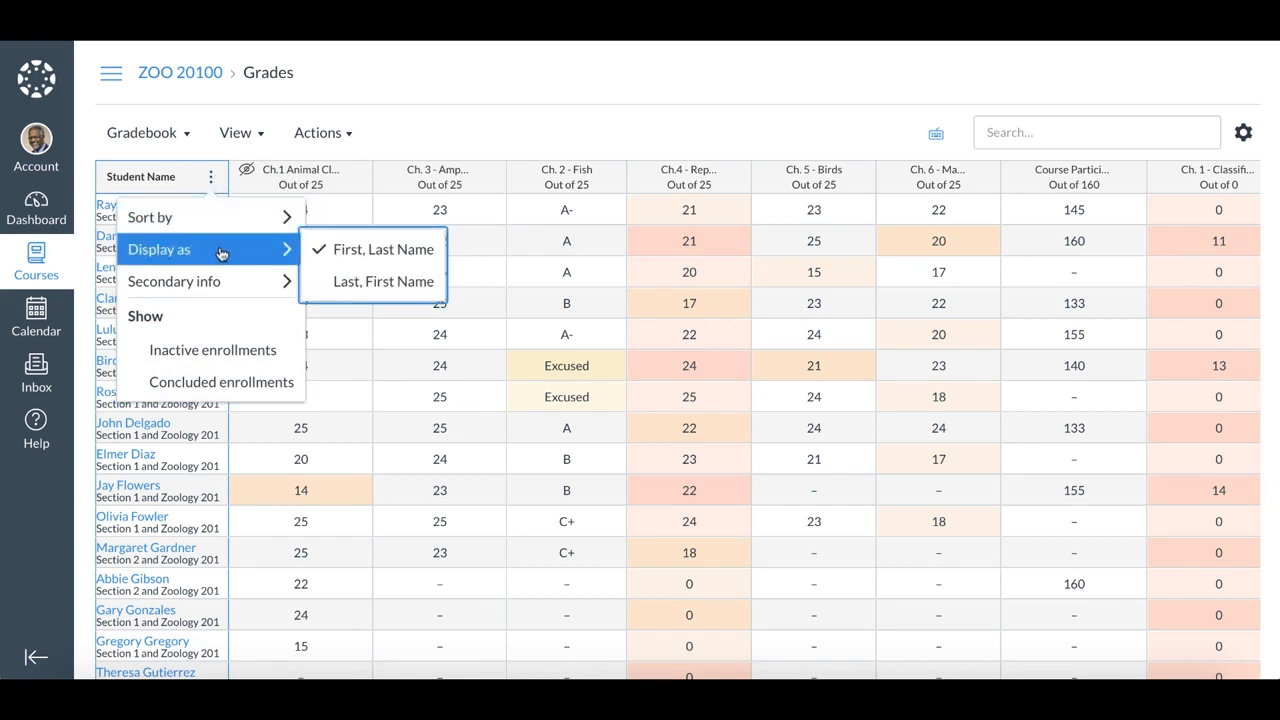
mouse_move(237, 289)
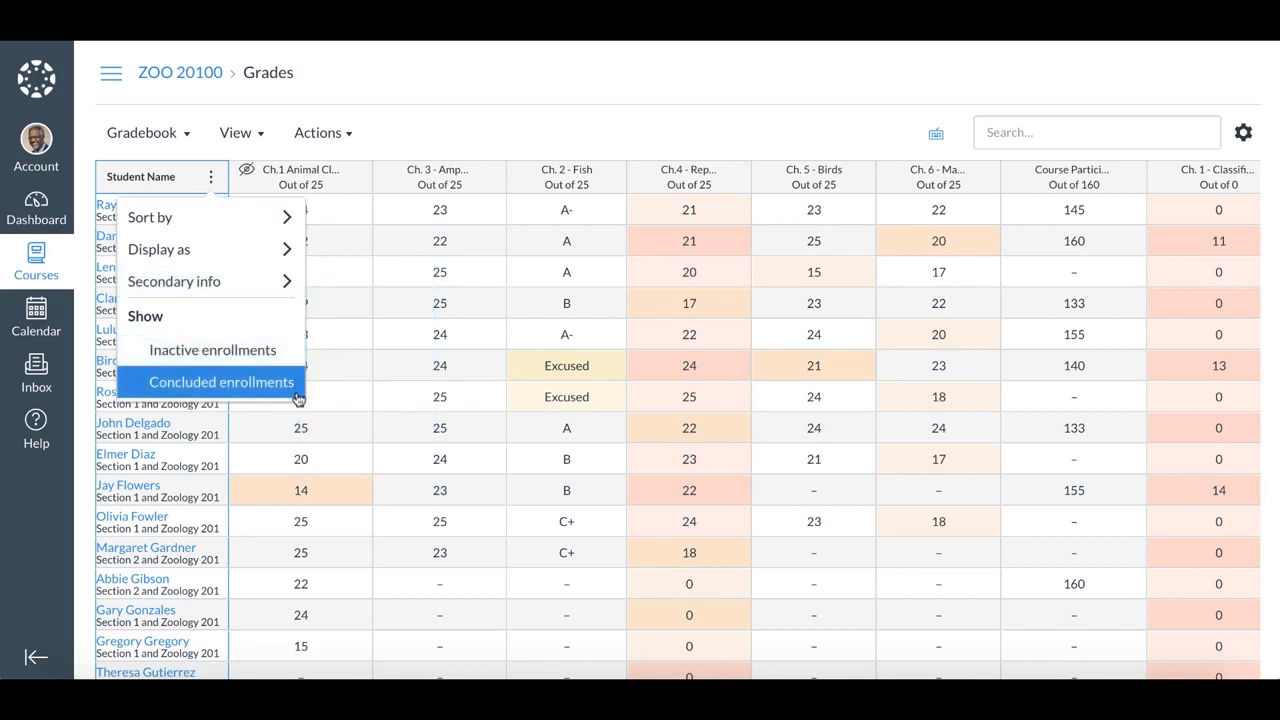
click(297, 396)
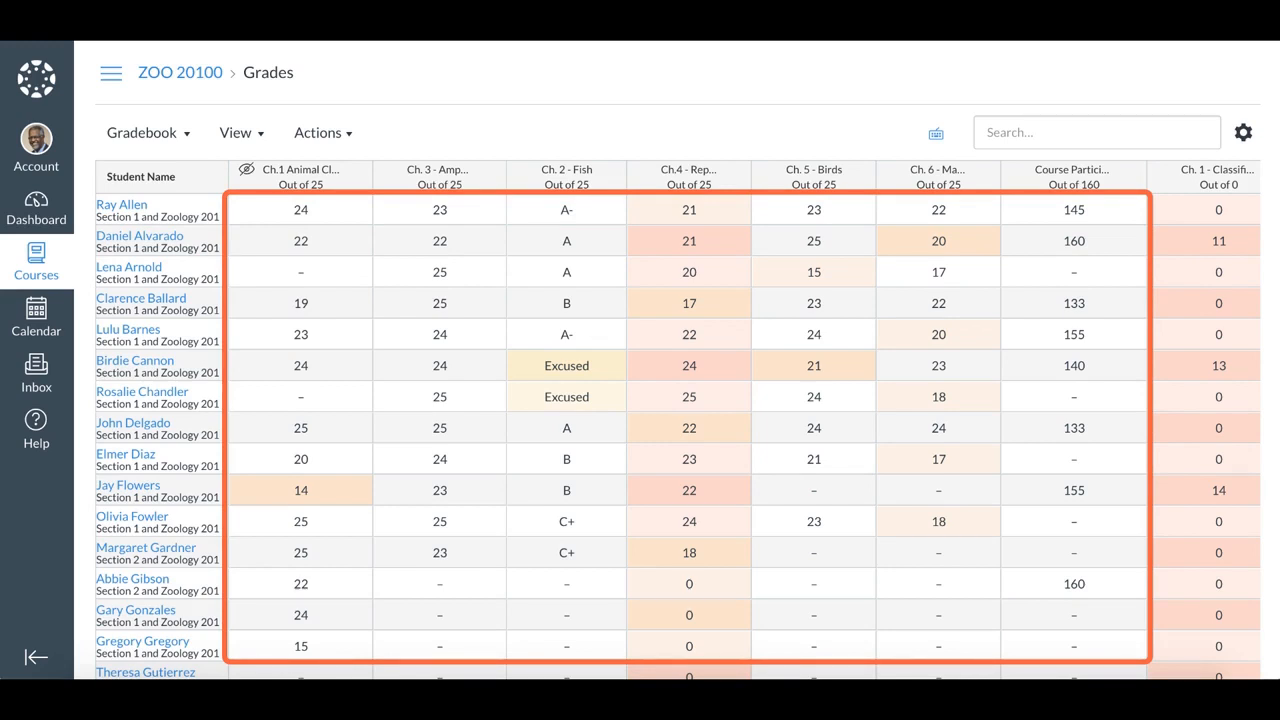
Step: Widen the Ch.1 Animal Classification column to show its full title and move the Ch. 2 - Fish column before Ch. 3
mouse_move(367, 176)
mouse_down()
mouse_move(617, 169)
mouse_move(604, 171)
mouse_up()
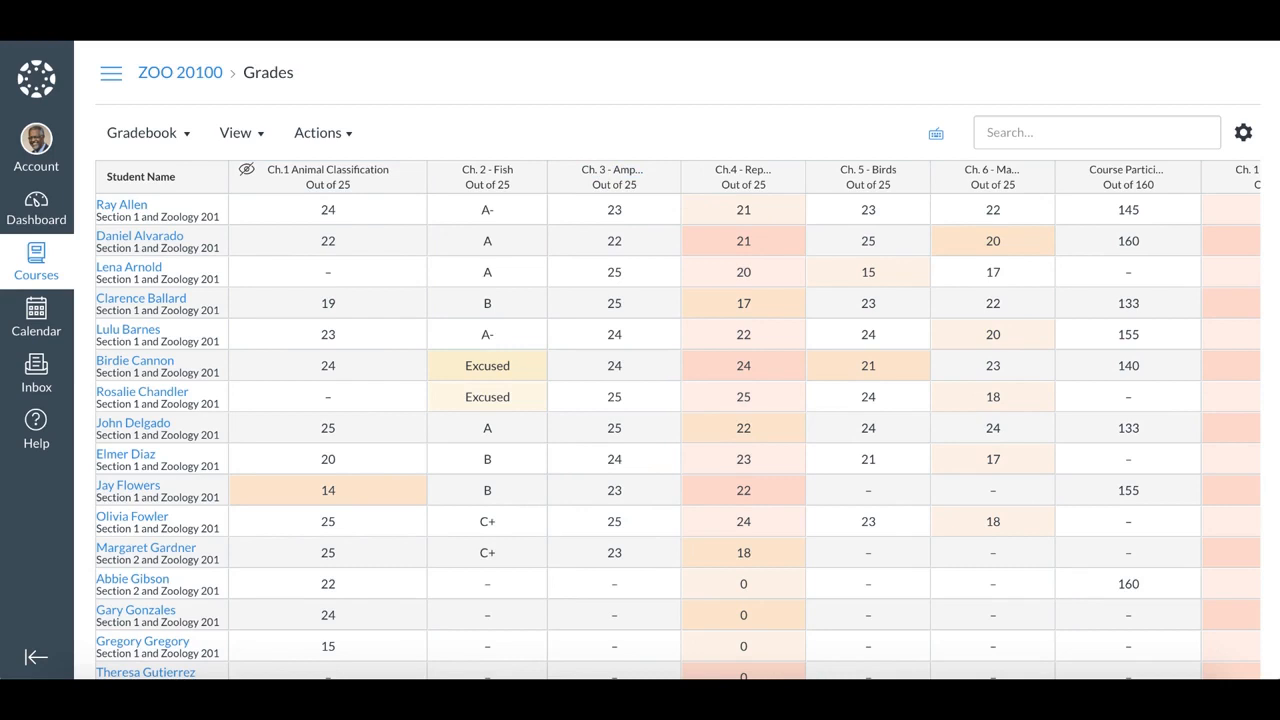
scroll(680, 420, right, 3)
scroll(680, 420, right, 5)
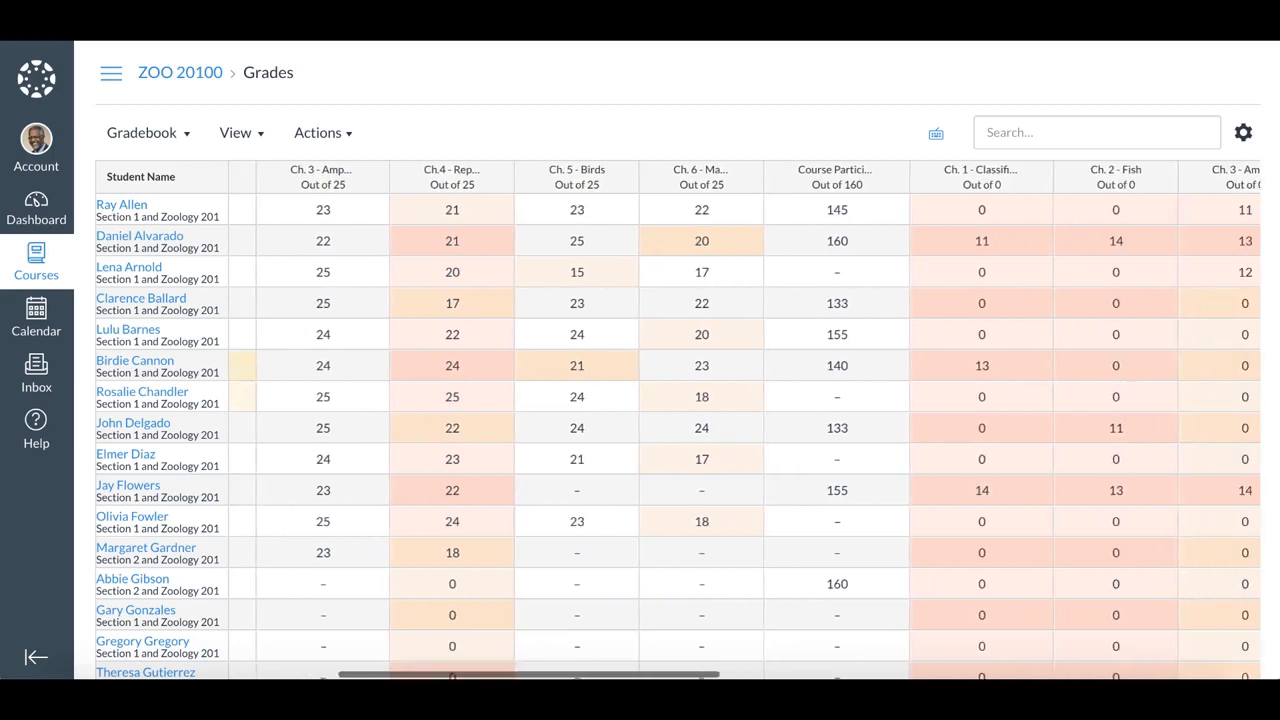
scroll(750, 420, left, 5)
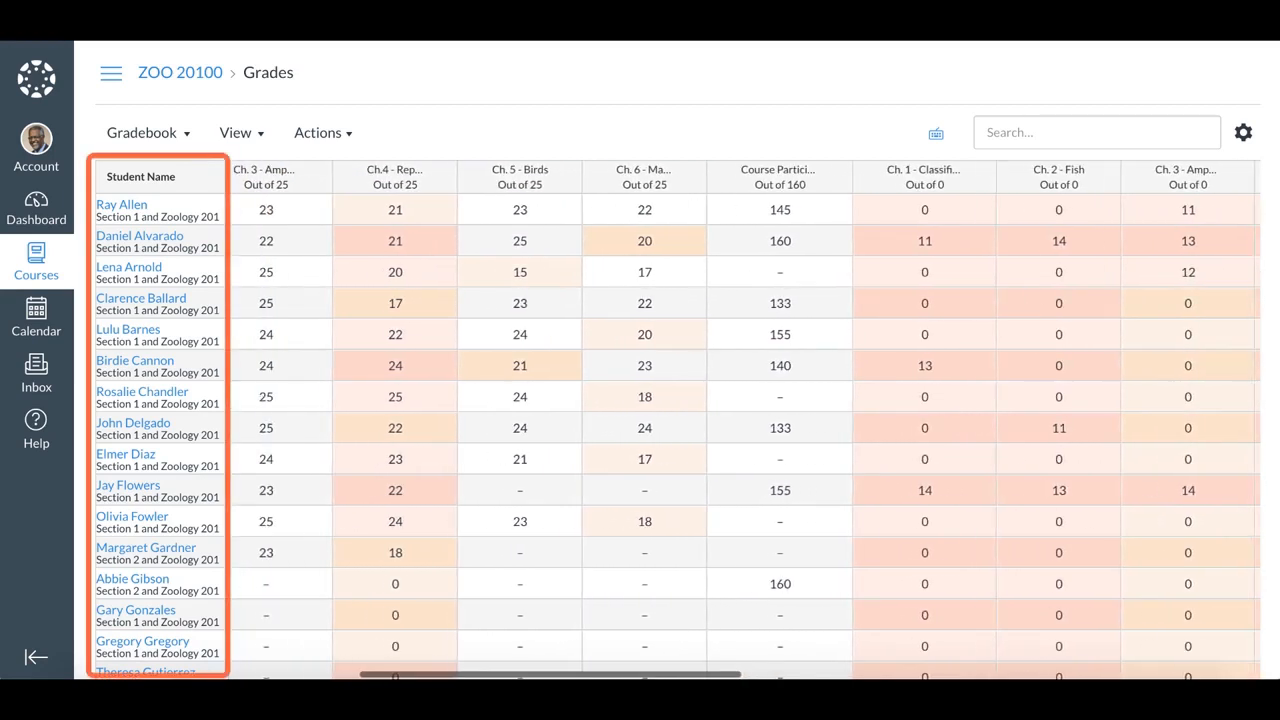
scroll(750, 420, left, 5)
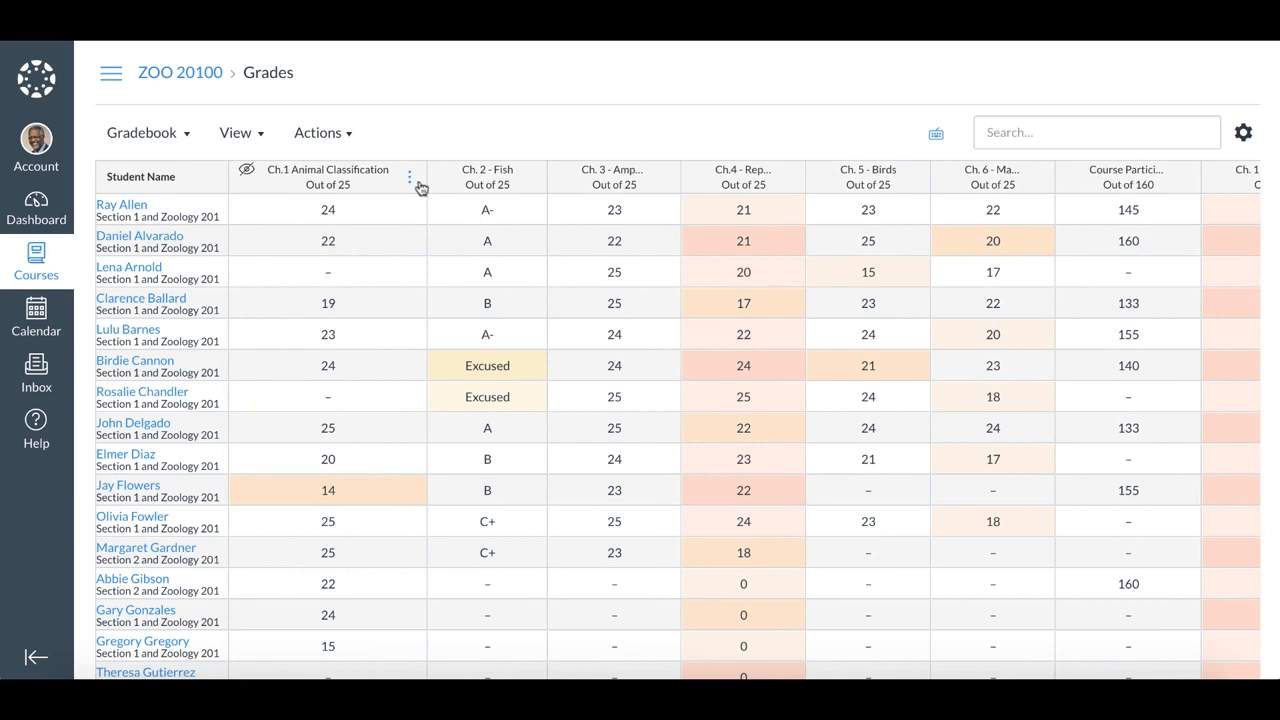
Step: Look over the Ch.1 Animal Classification column's options for sorting, messaging, posting grades, grade entry and posting policy
click(416, 183)
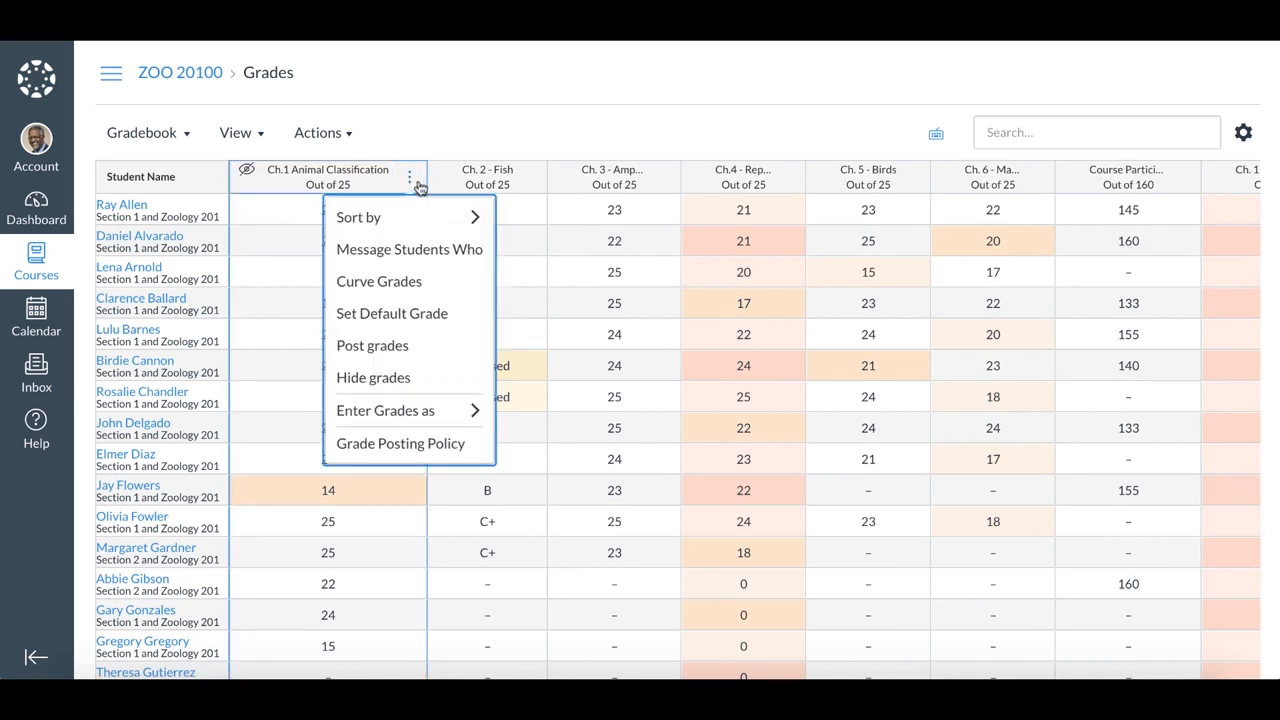
mouse_move(421, 215)
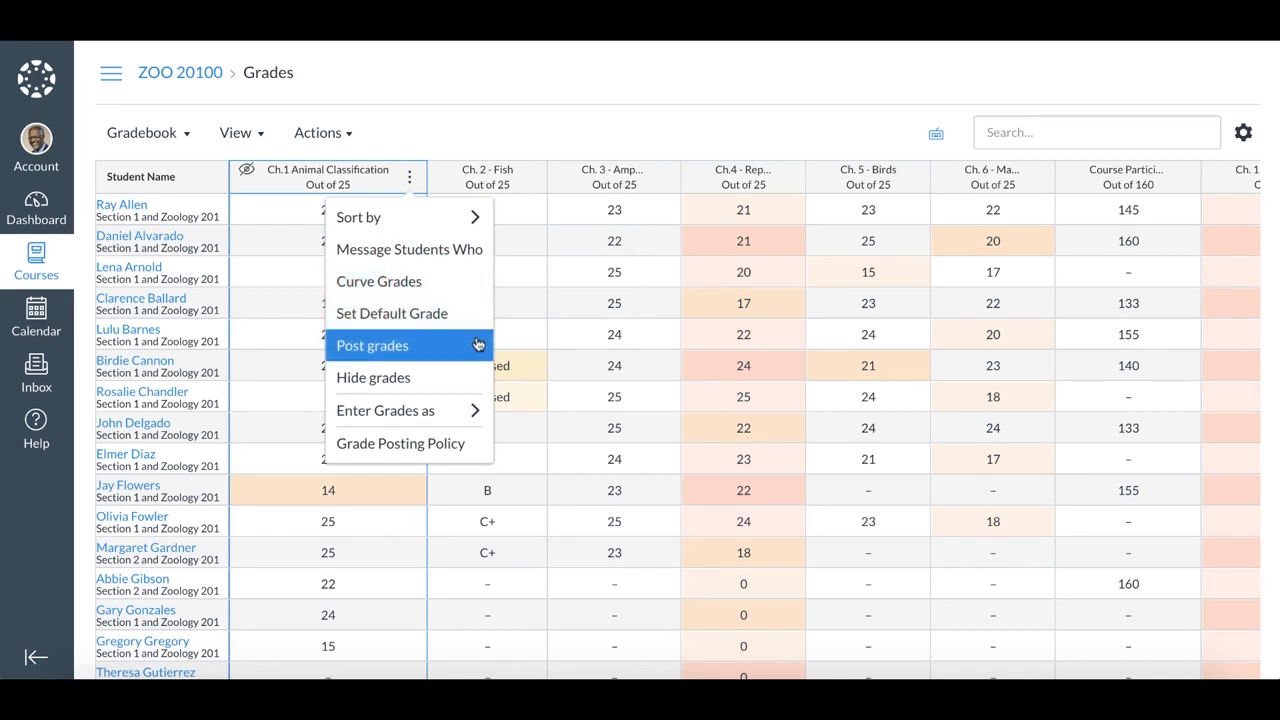
mouse_move(476, 410)
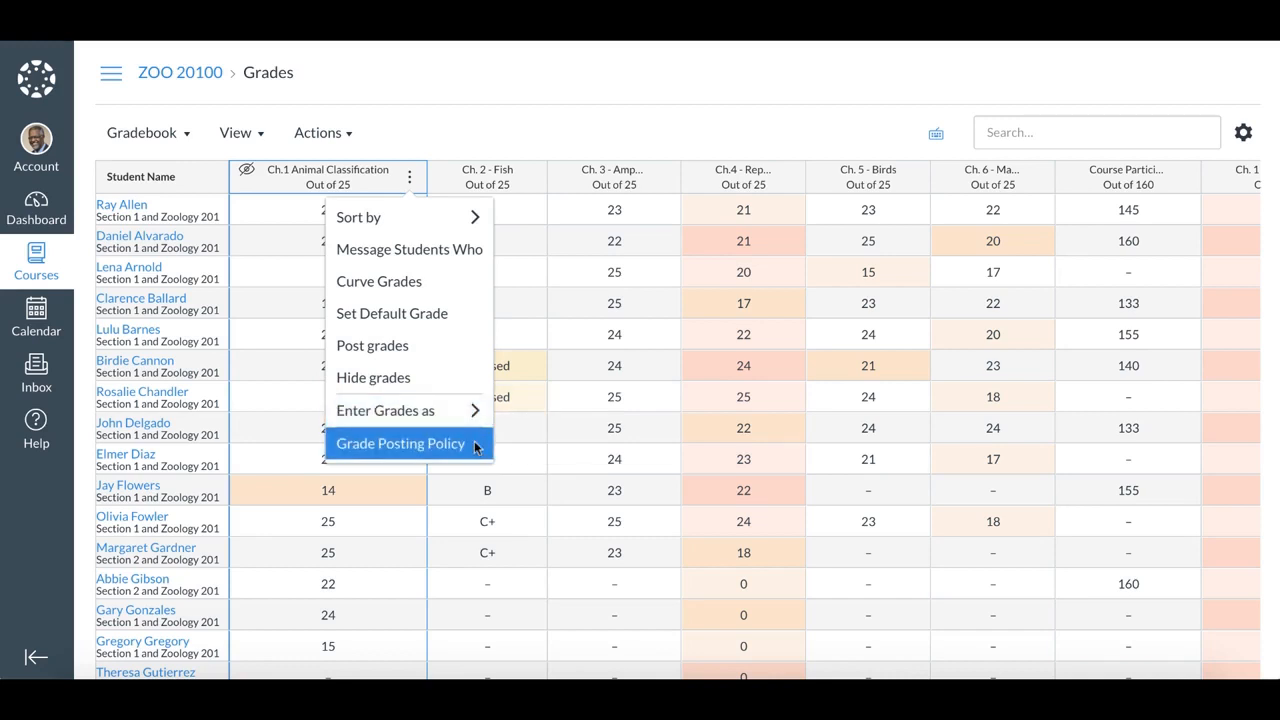
click(476, 446)
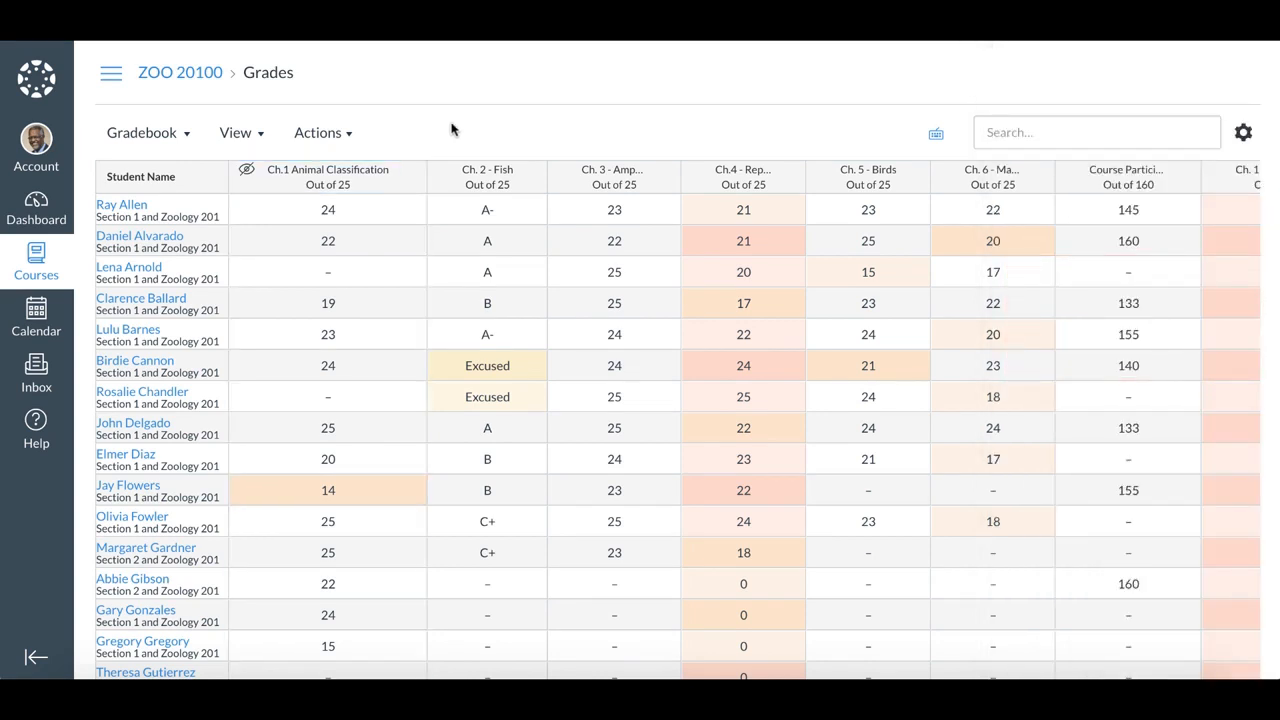
Step: Enter a grade of 19 out of 25 on Ch.1 Animal Classification for the third student in the list
click(350, 272)
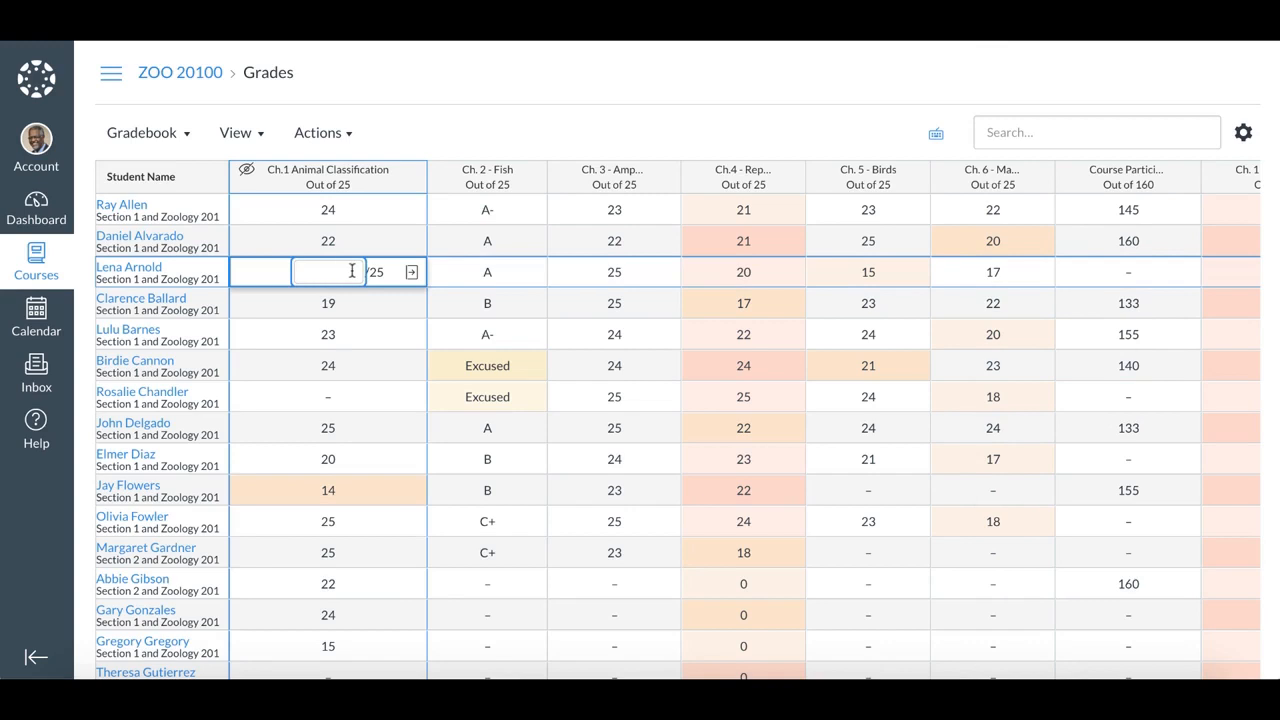
text(19)
Step: View the second student's grade details for Ch.1 Animal Classification, including status and comments, and close them
click(412, 246)
click(412, 246)
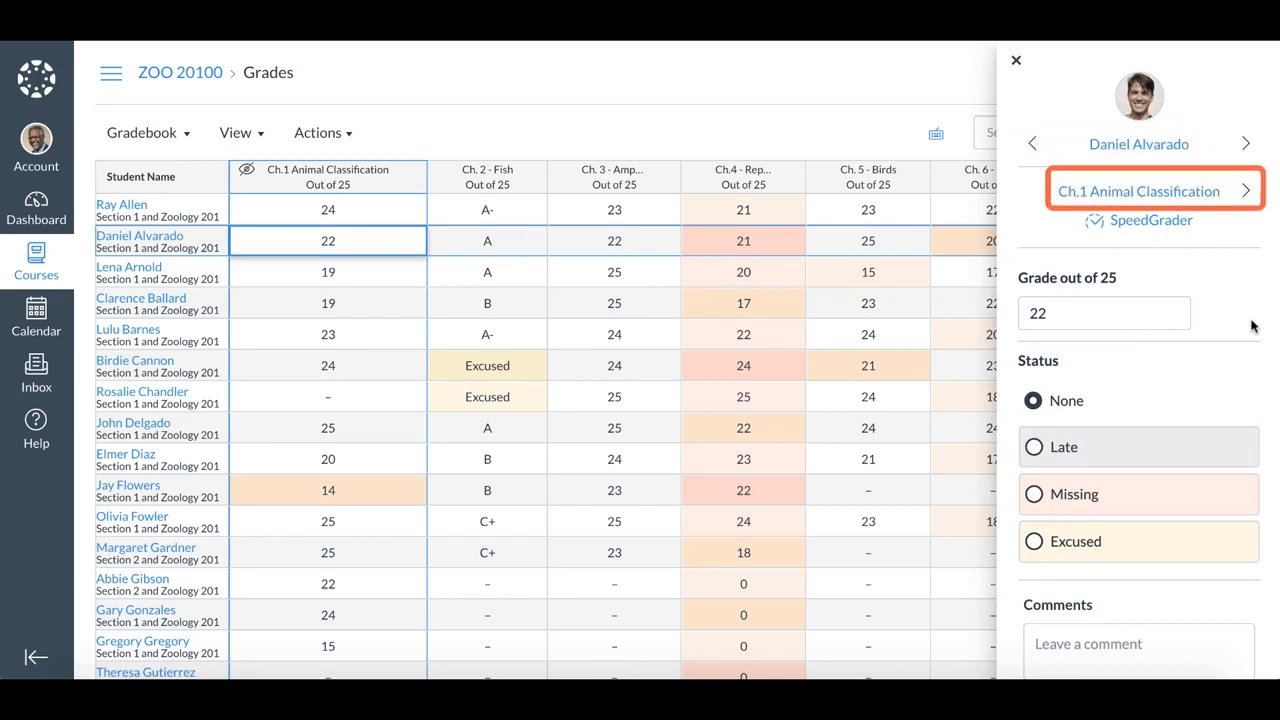
click(1016, 60)
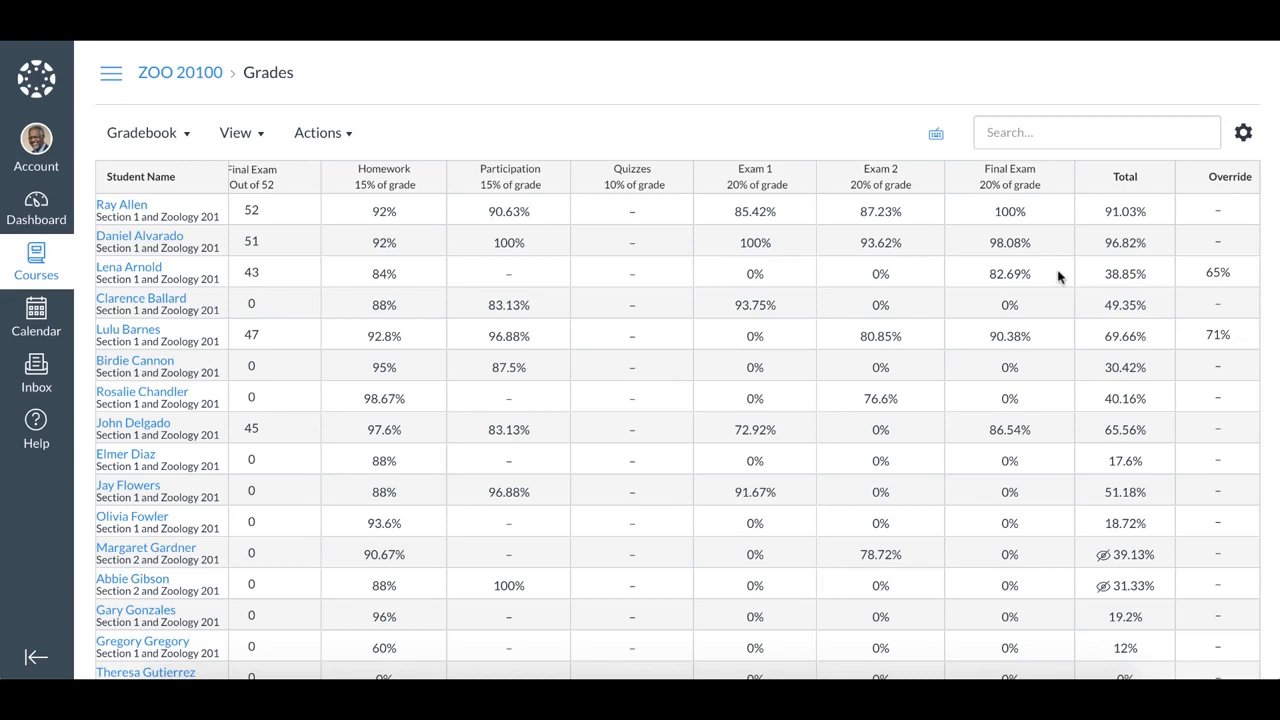
Step: In the gradebook's late policies, automatically apply a grade of 45% to missing submissions
click(1243, 132)
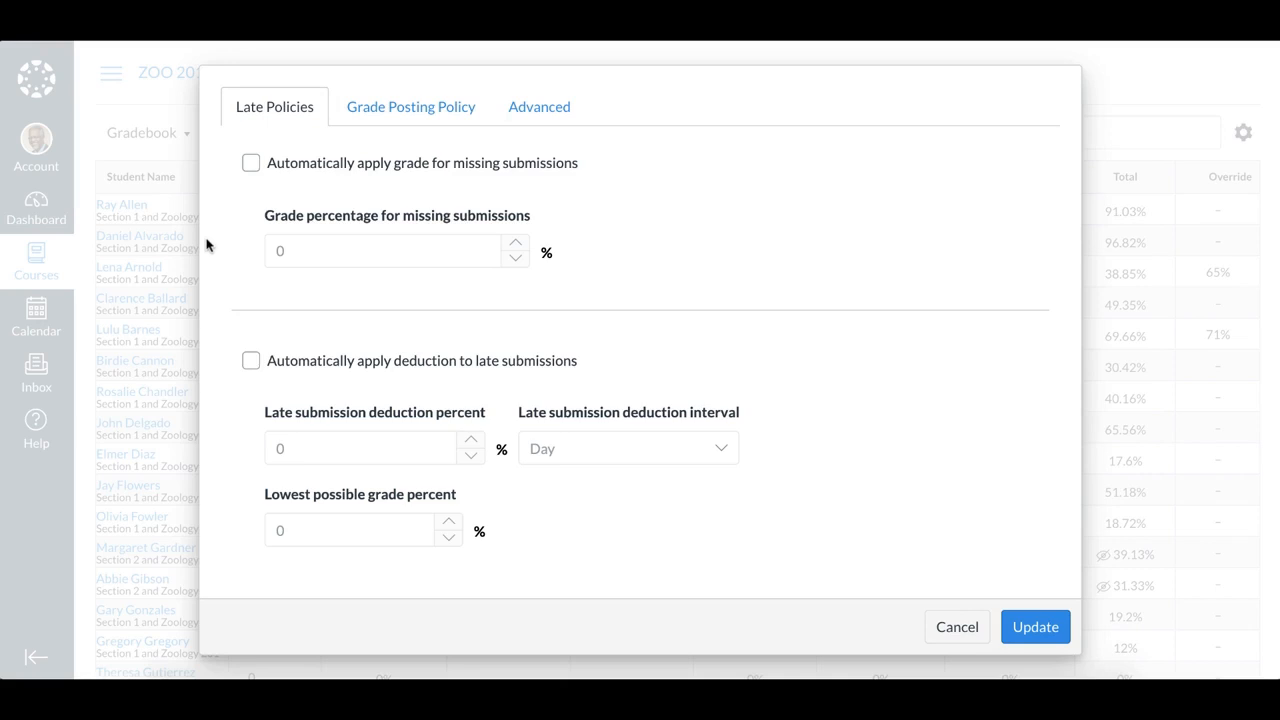
click(250, 163)
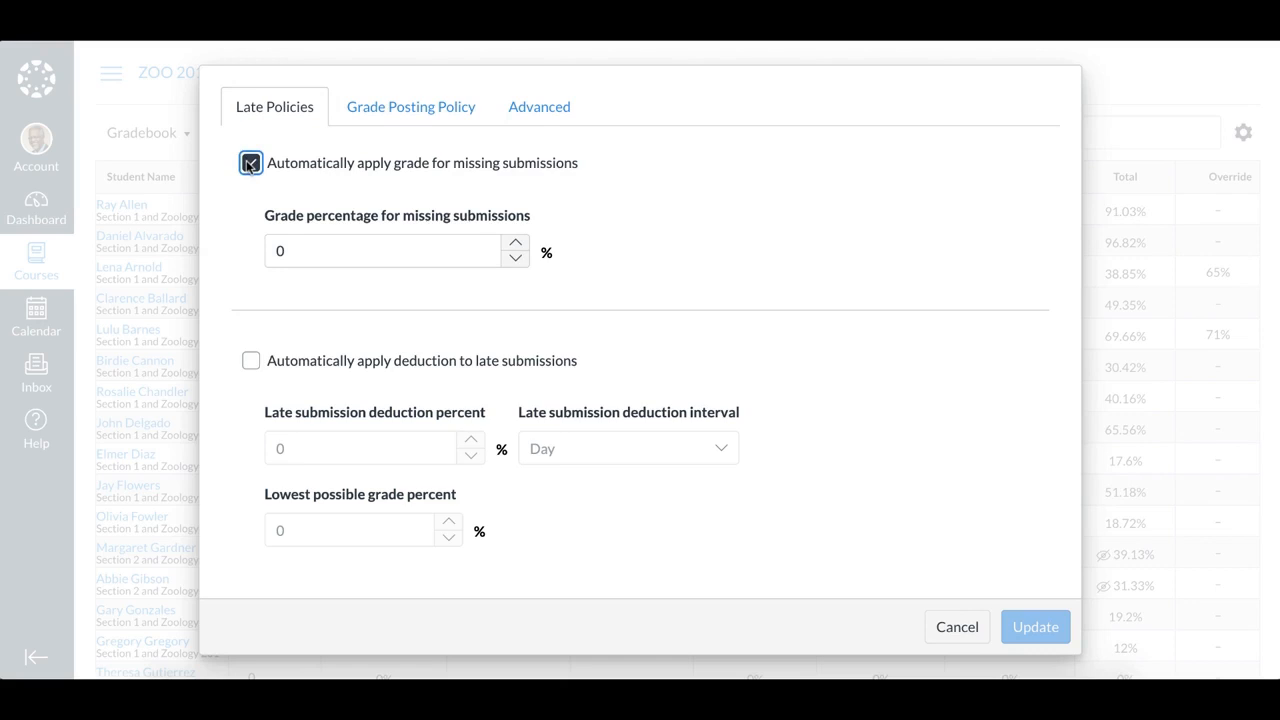
click(293, 254)
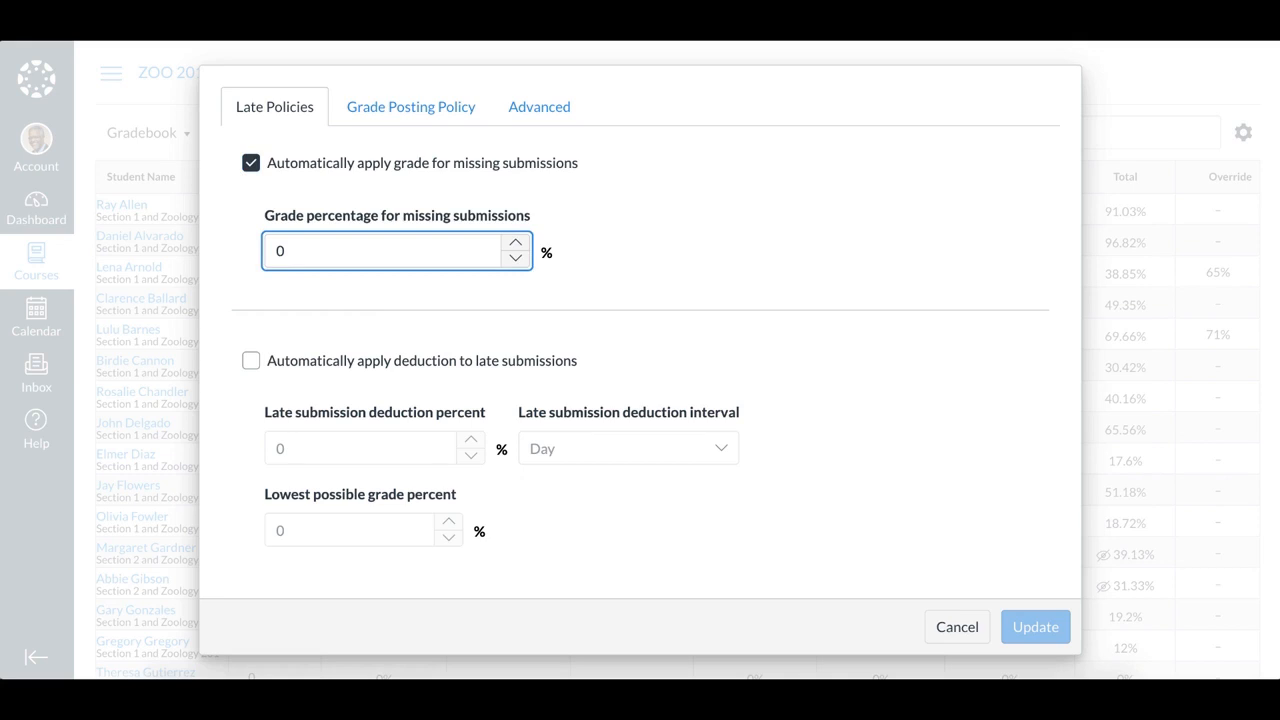
key(BackSpace)
text(45)
click(302, 290)
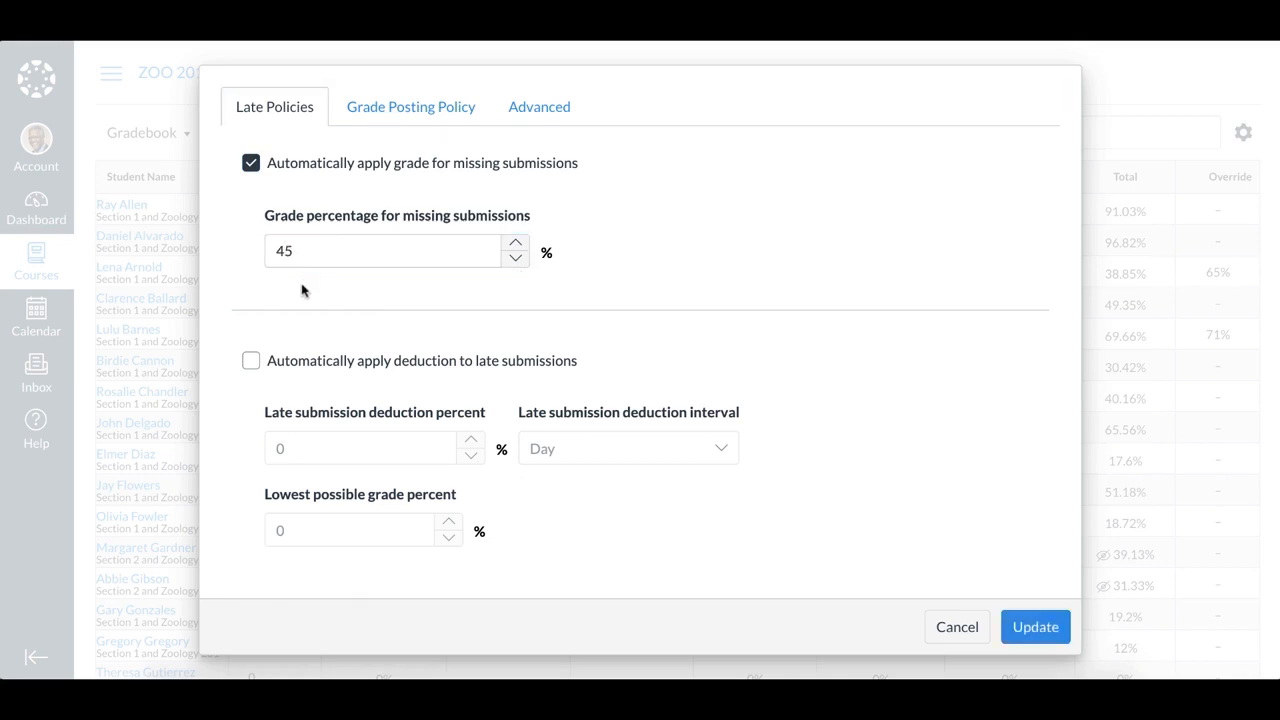
Step: Automatically deduct 5% per day from late submissions, with a lowest possible grade of 40%
click(250, 358)
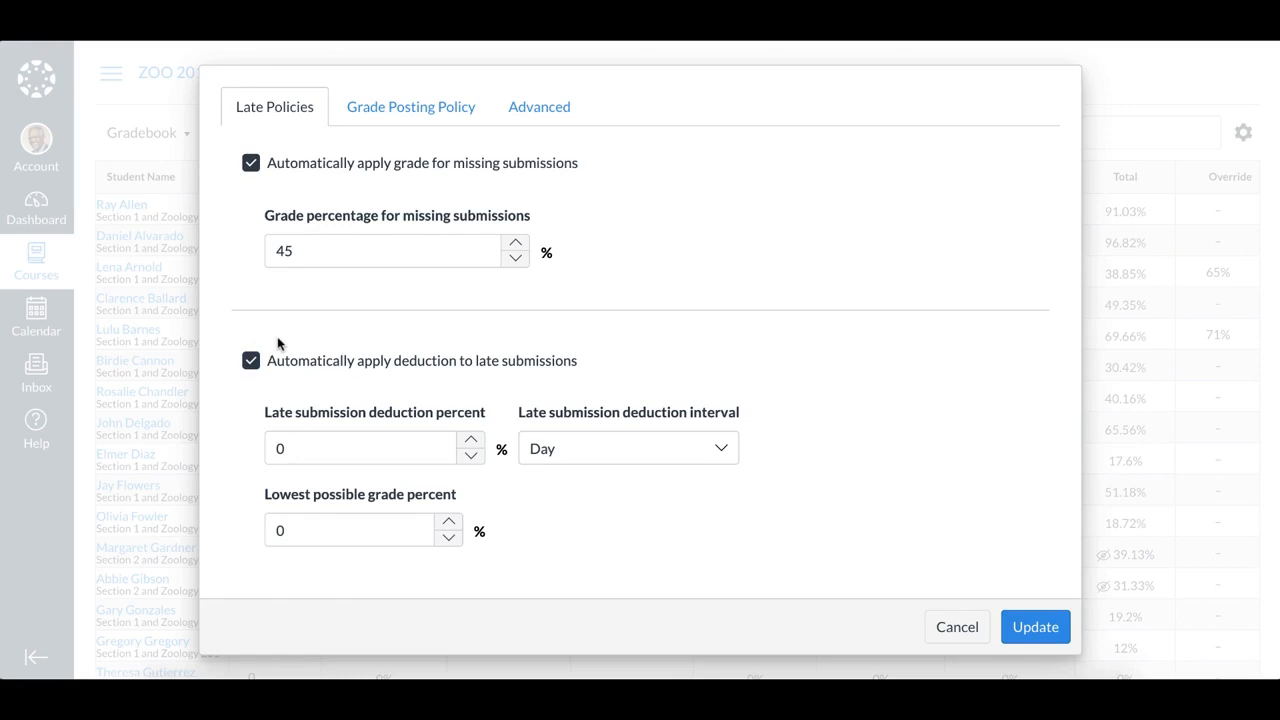
double_click(368, 440)
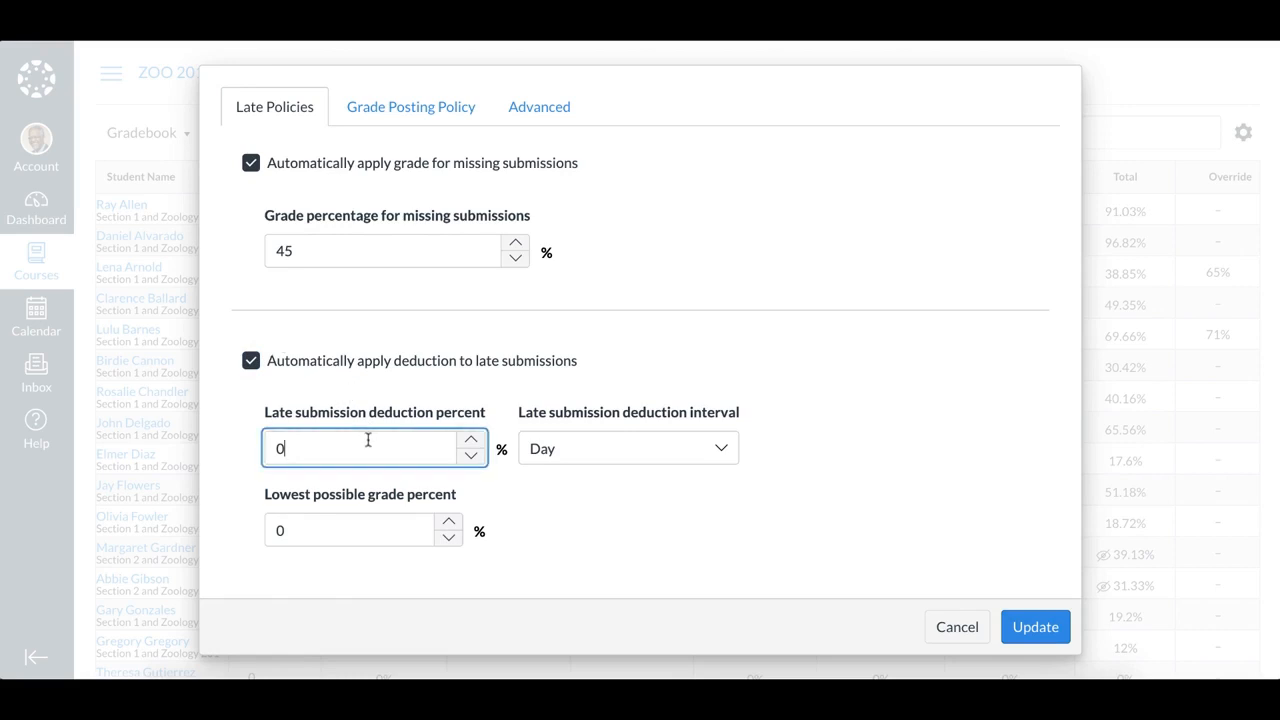
text(5)
click(250, 466)
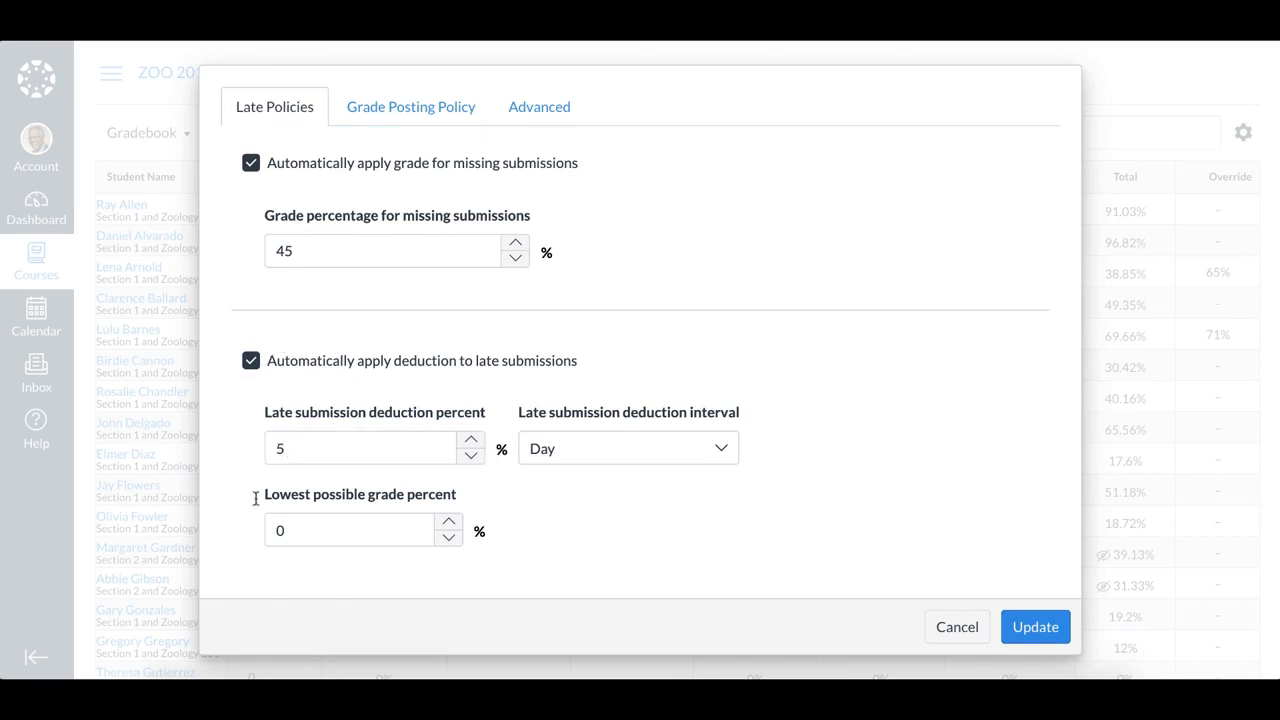
click(405, 526)
key(BackSpace)
text(40)
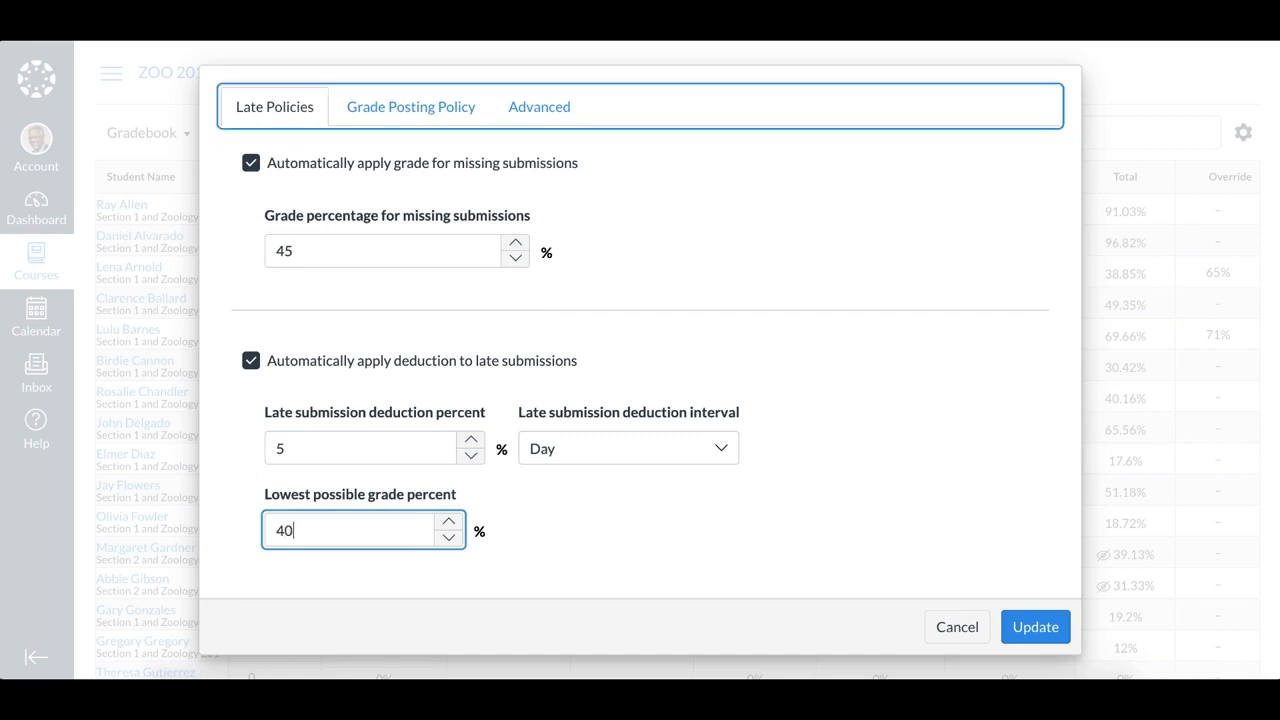
click(418, 585)
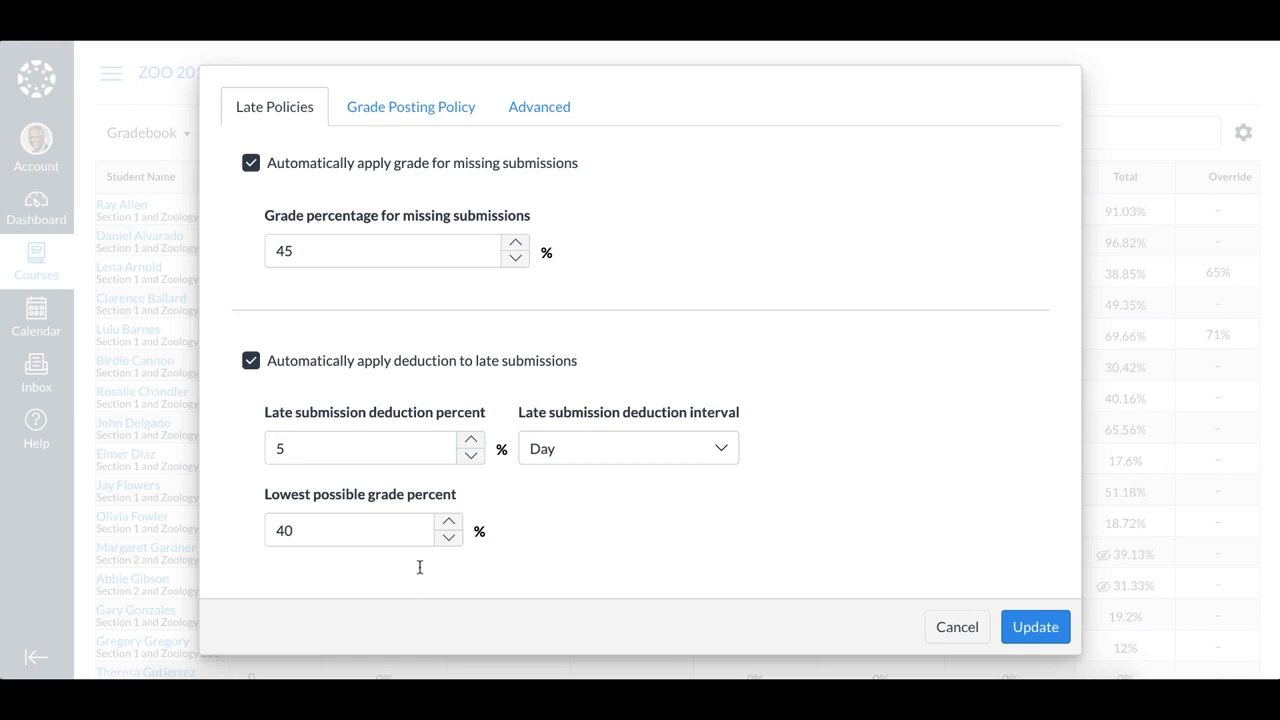
Step: Set the grade posting policy to Manually Post Grades, allow final grade override, and save the gradebook settings
click(417, 102)
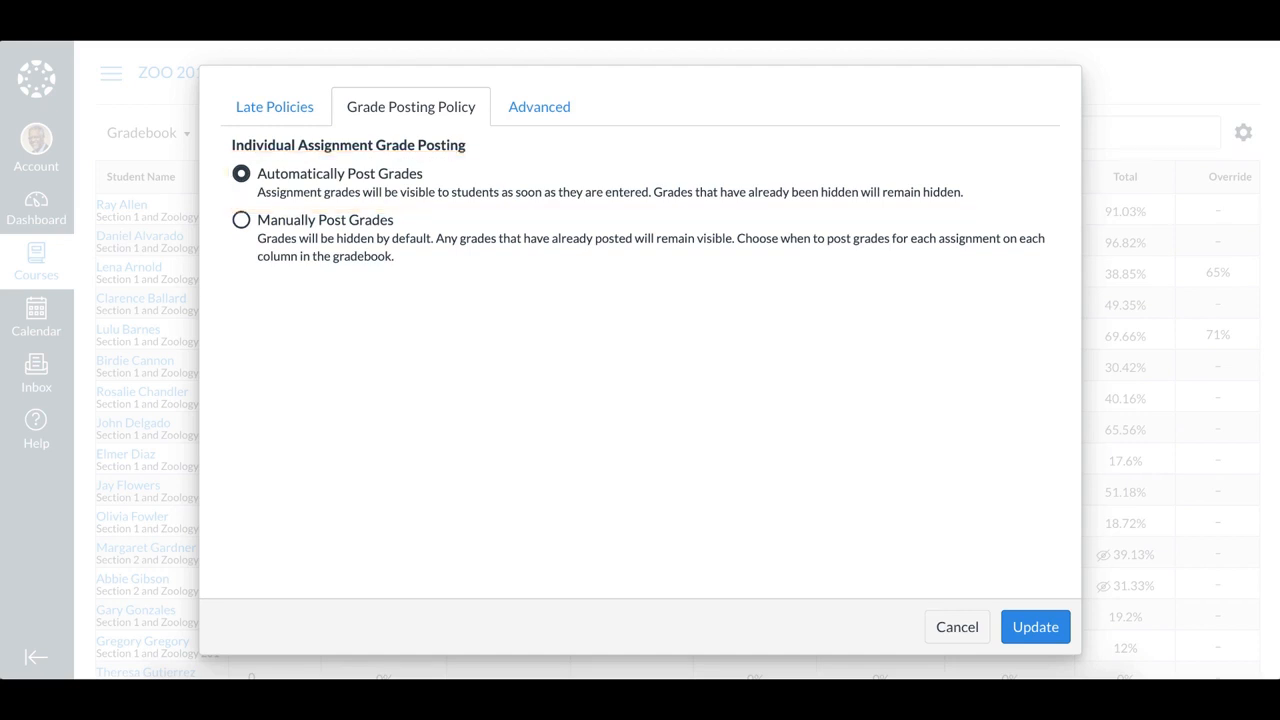
click(241, 220)
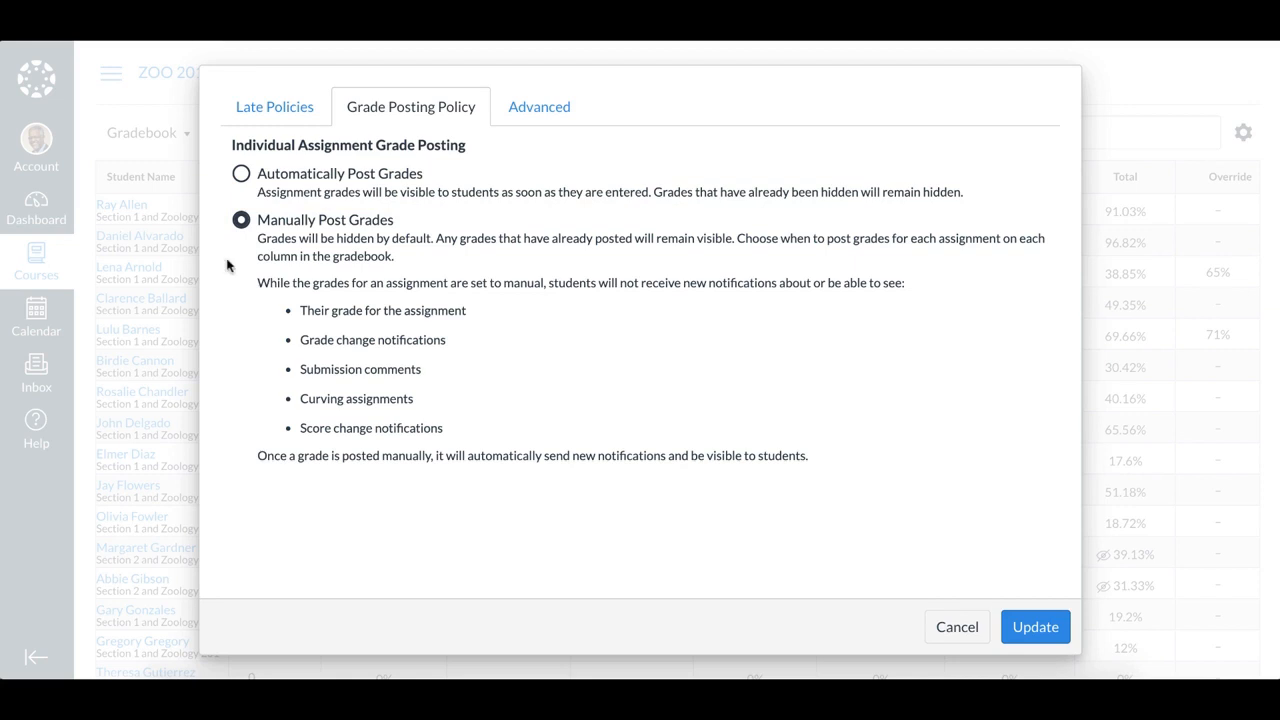
click(515, 100)
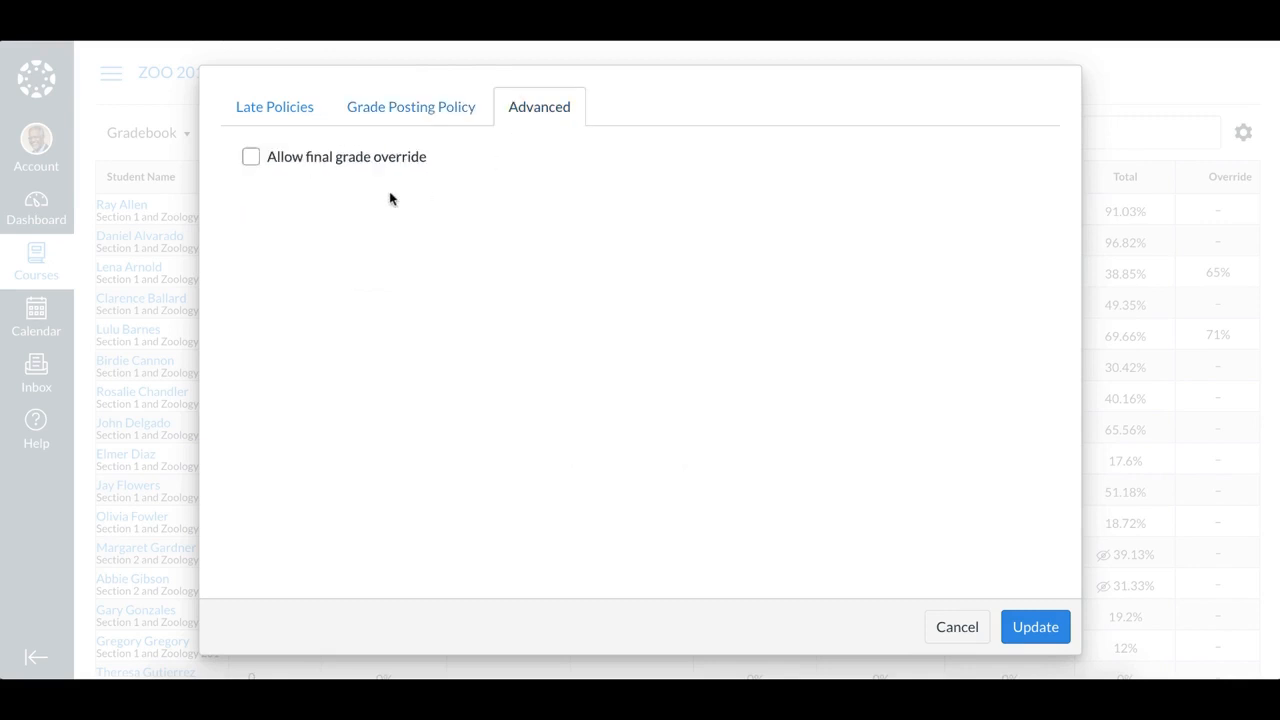
click(251, 157)
click(1014, 616)
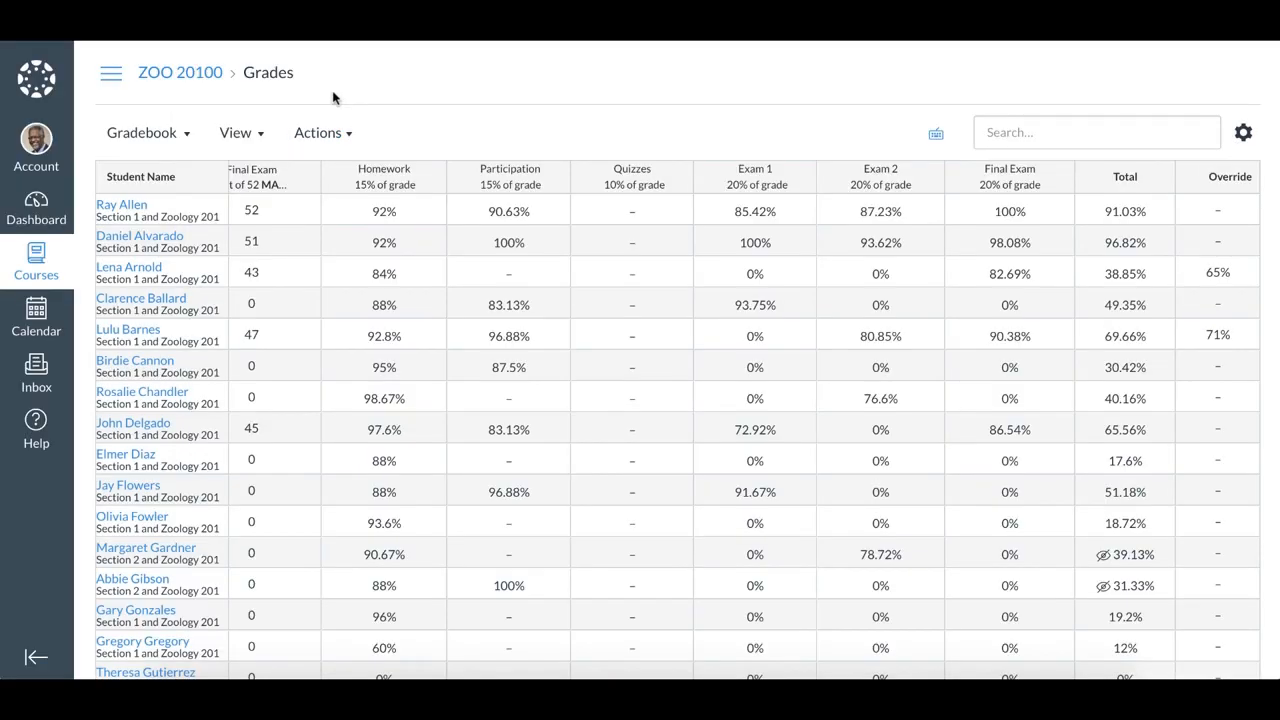
Step: Switch the gradebook to Individual View and treat ungraded work as 0
click(191, 133)
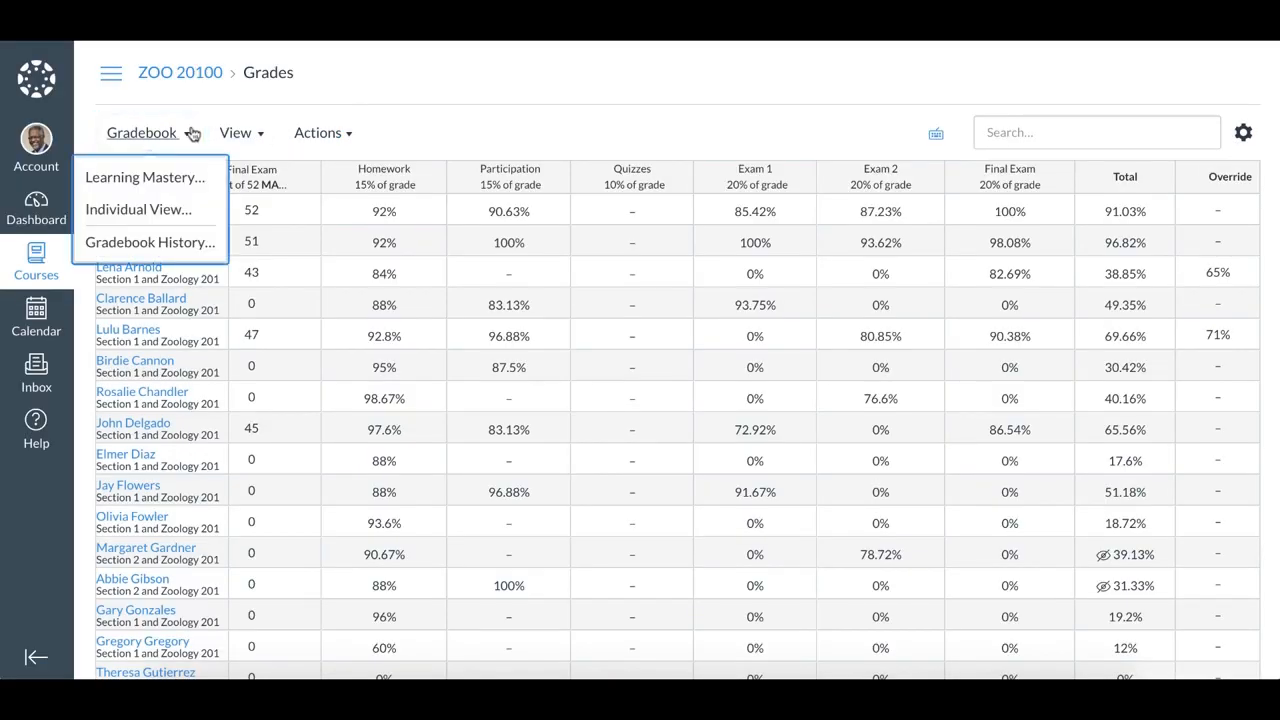
click(185, 209)
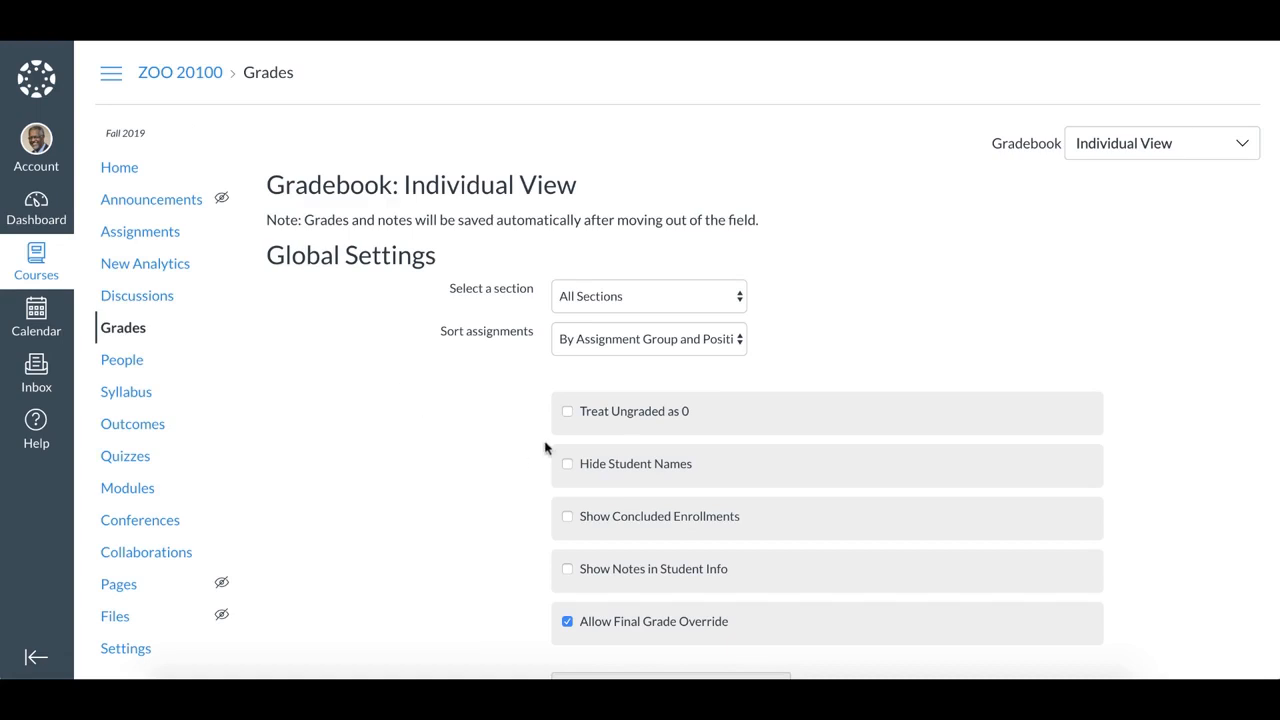
click(565, 415)
Step: In Content Selection, choose the second student in the list and the Ch. 2 - Fish assignment
scroll(510, 434, down, 5)
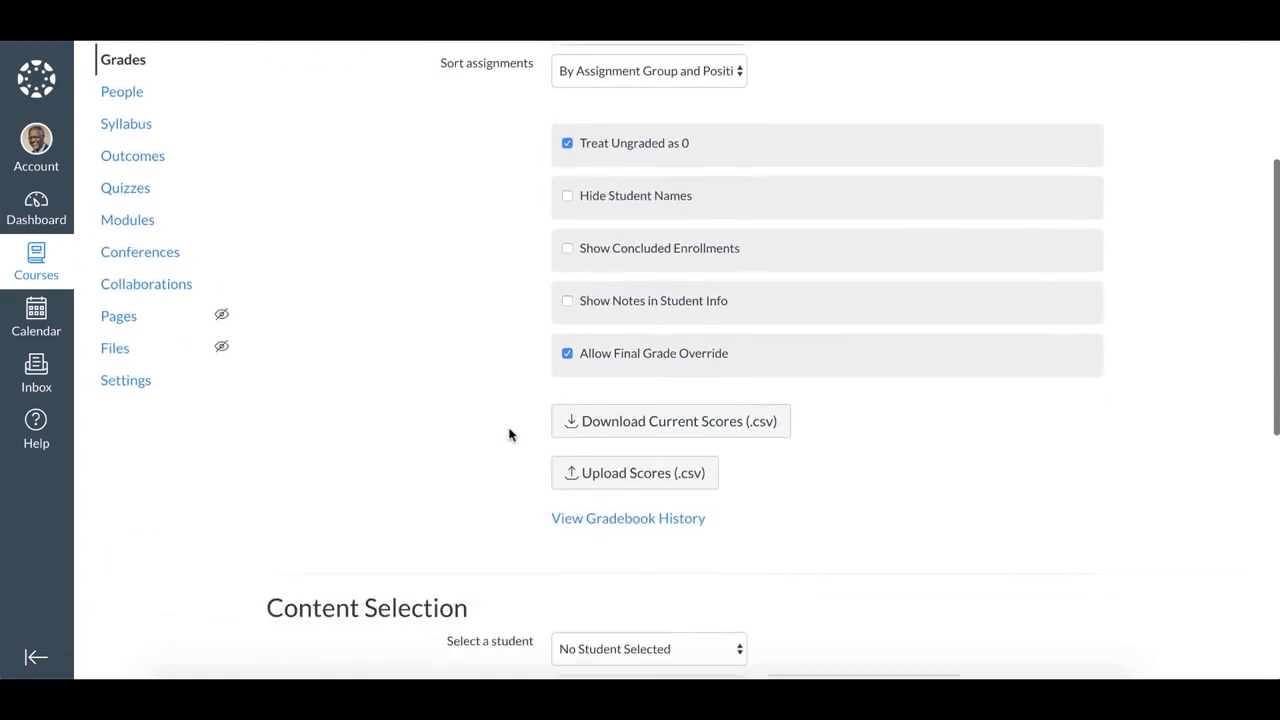
scroll(510, 434, down, 2)
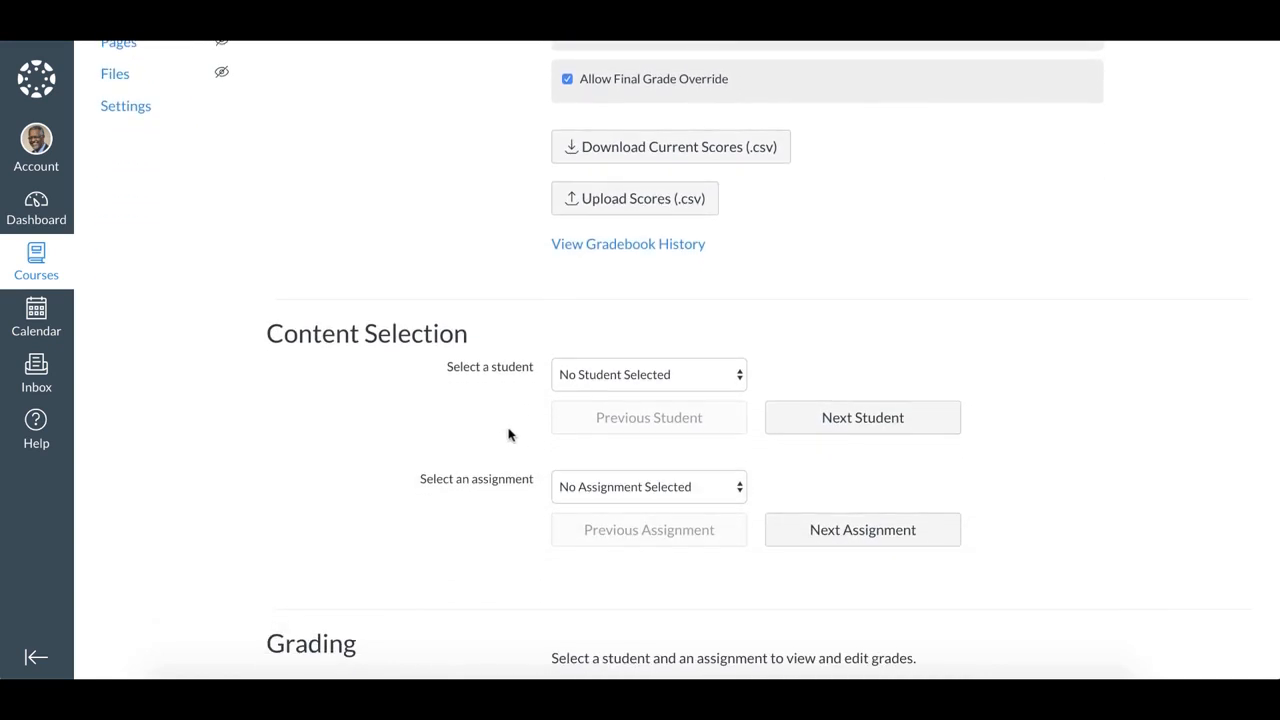
click(608, 384)
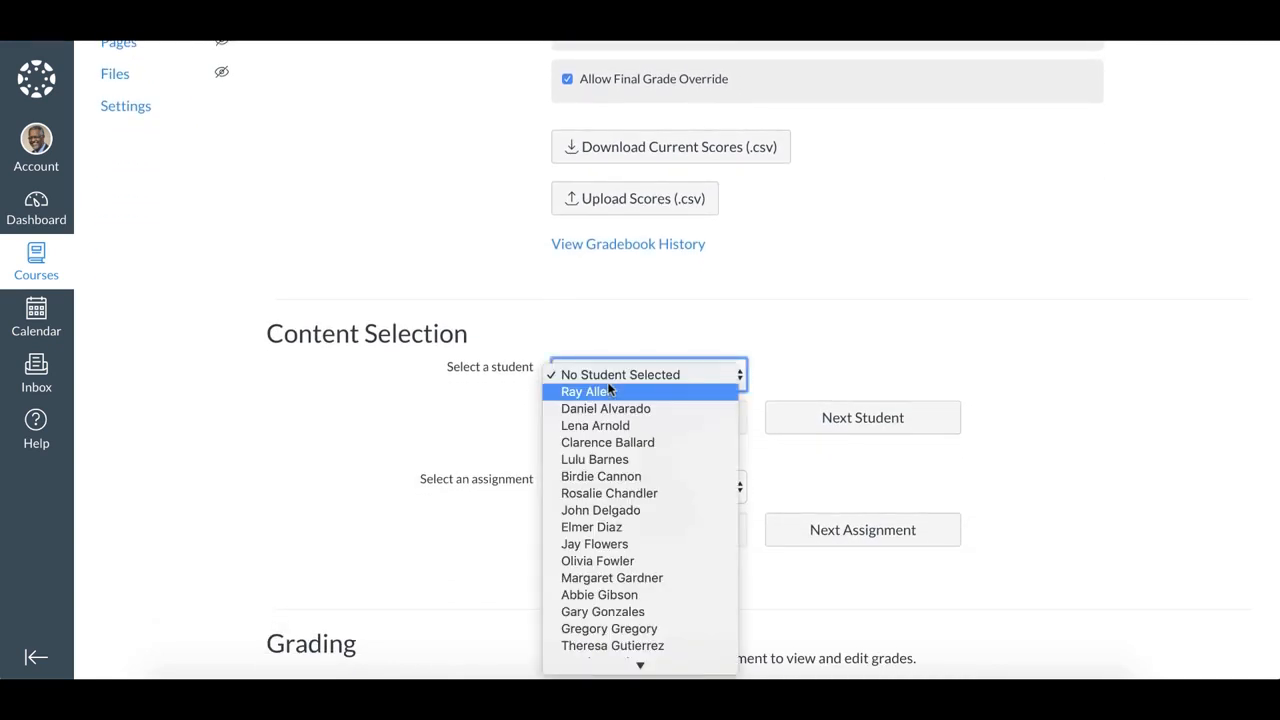
click(608, 408)
click(587, 484)
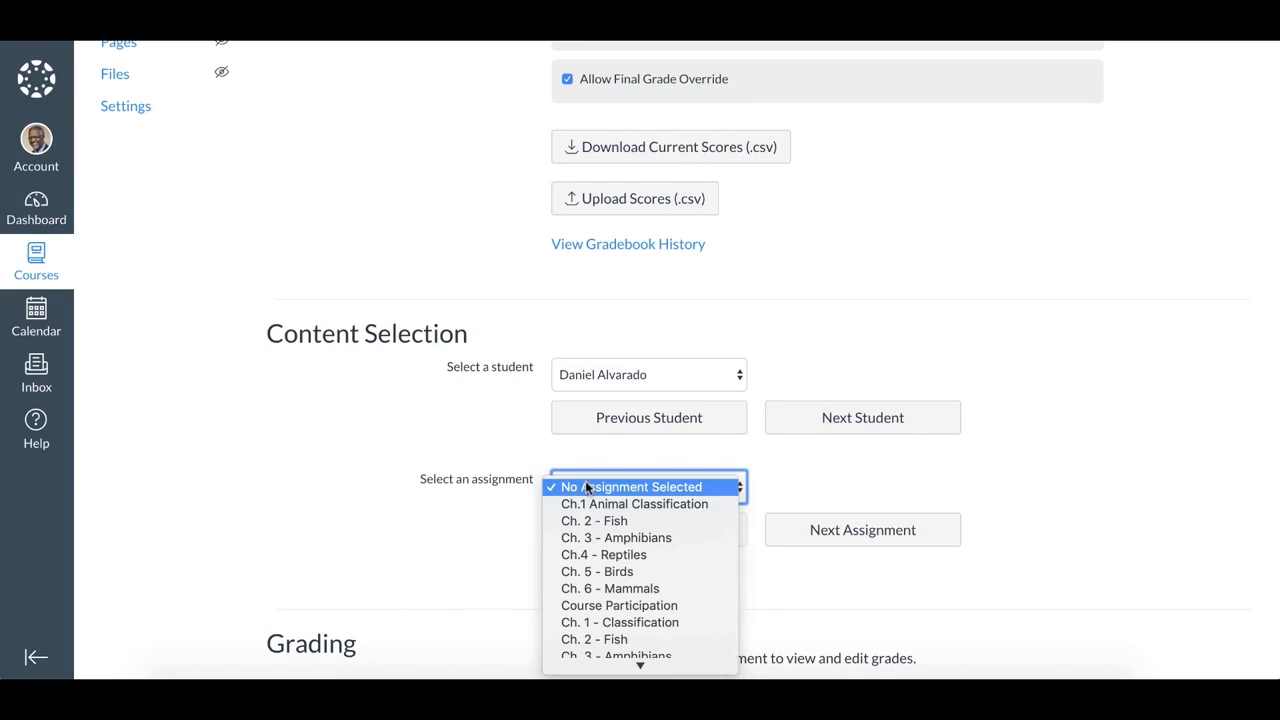
click(560, 521)
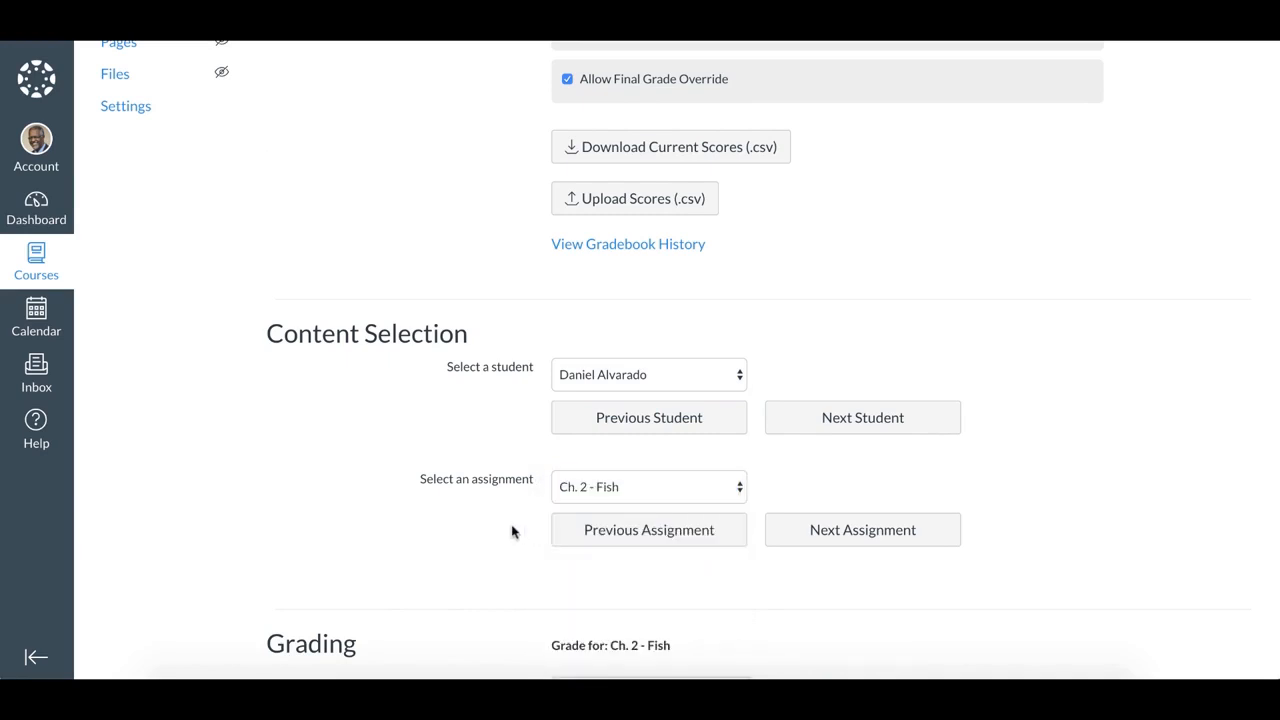
Step: Go back one assignment to Ch.1 Animal Classification, and move forward two to Ch. 3 - Amphibians
click(572, 539)
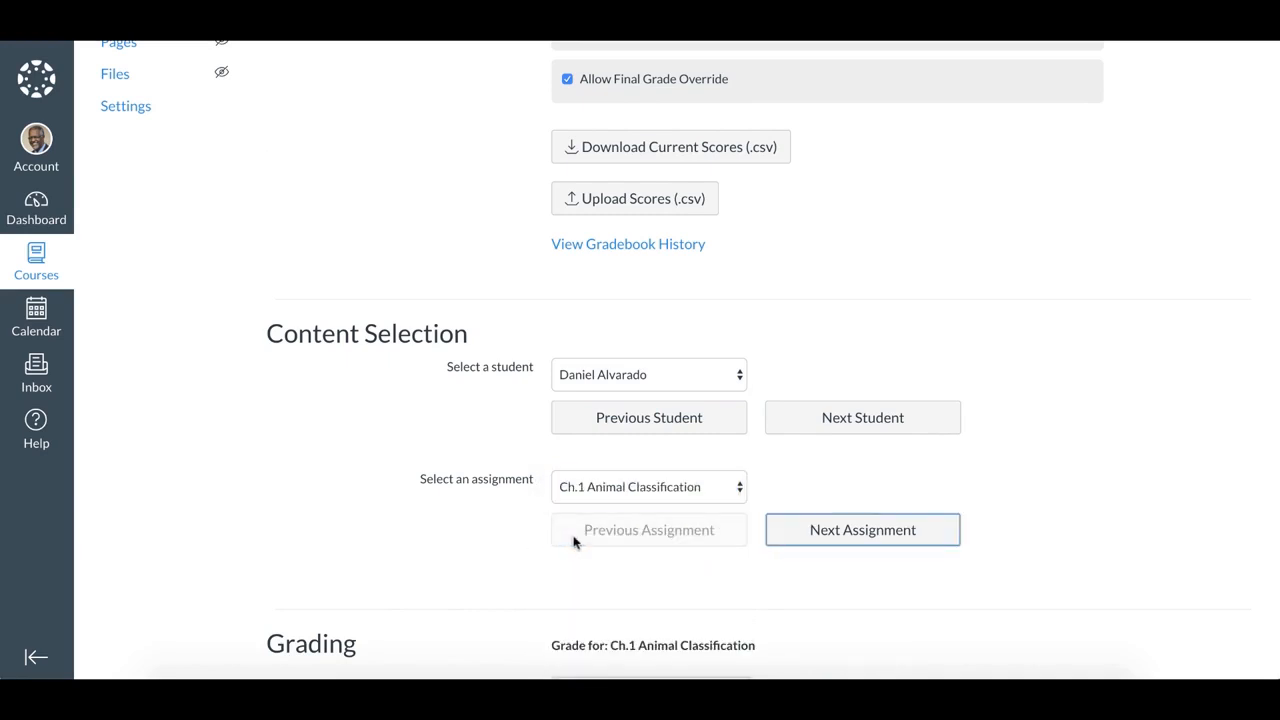
click(818, 537)
click(820, 538)
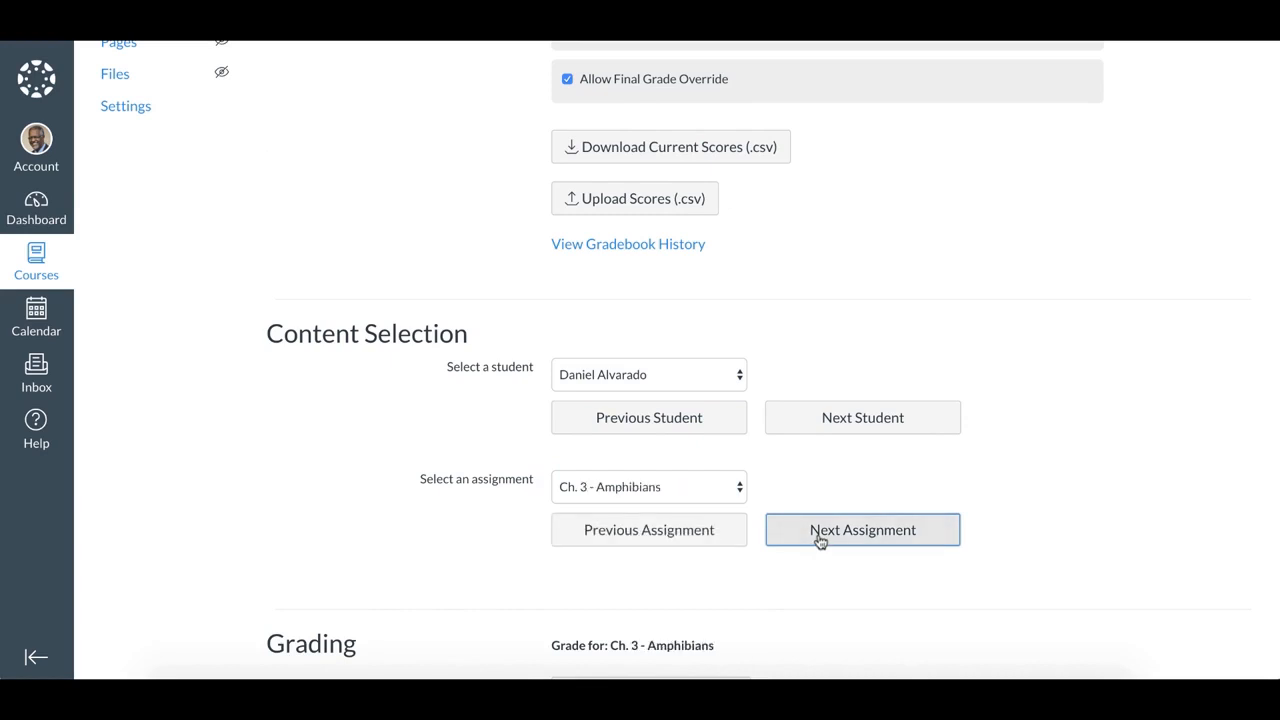
click(823, 574)
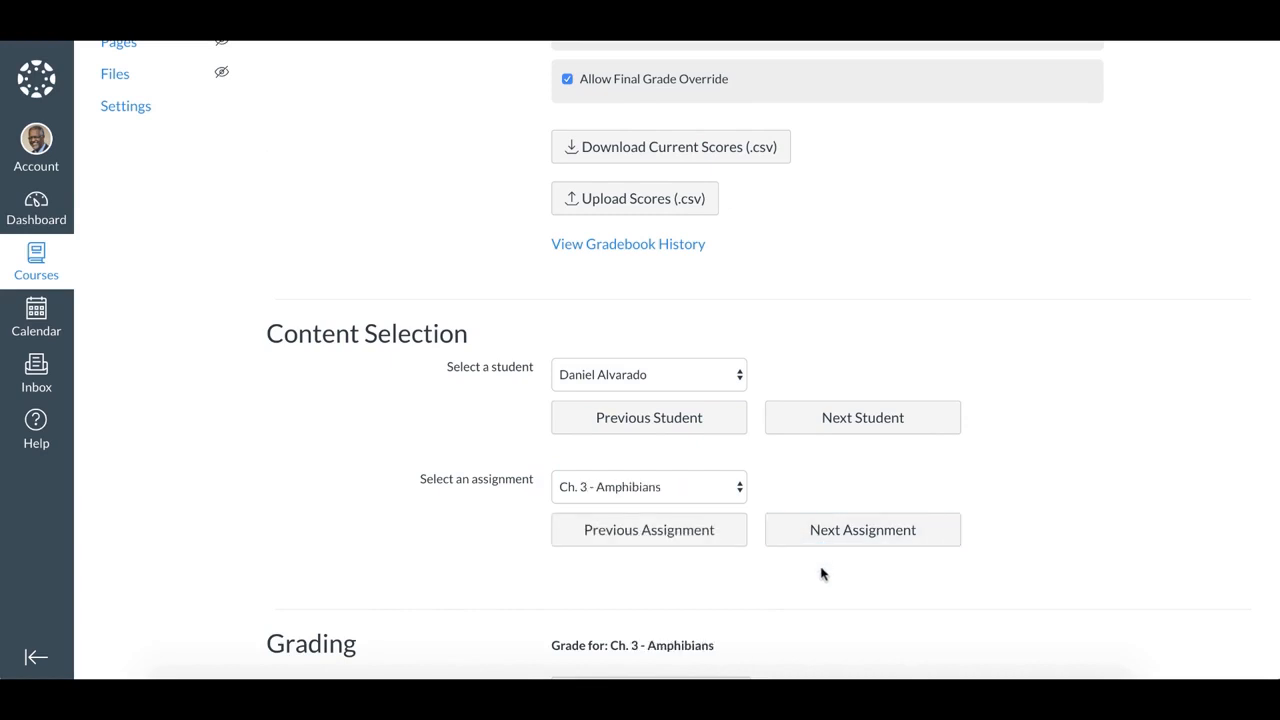
Step: Look over the selected student's grading, student information and assignment information for Ch. 3 - Amphibians, and return to the global settings
scroll(821, 573, down, 3)
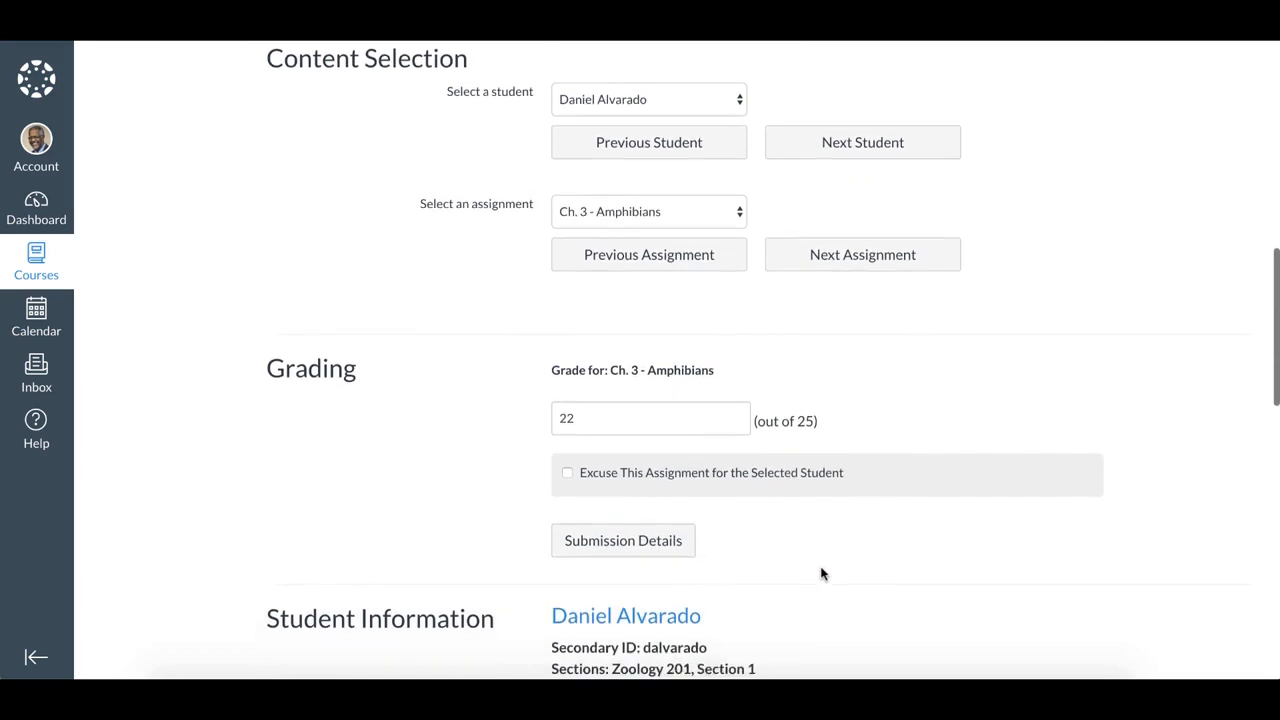
scroll(821, 573, down, 1)
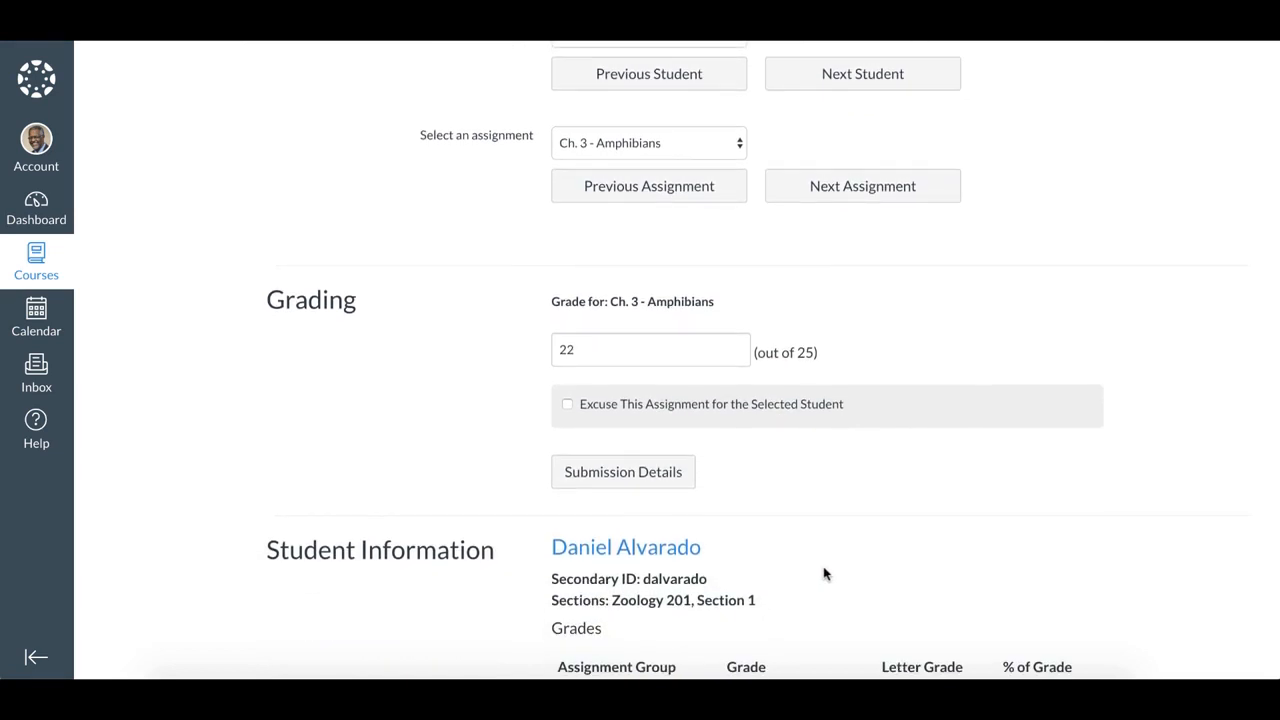
scroll(823, 574, down, 2)
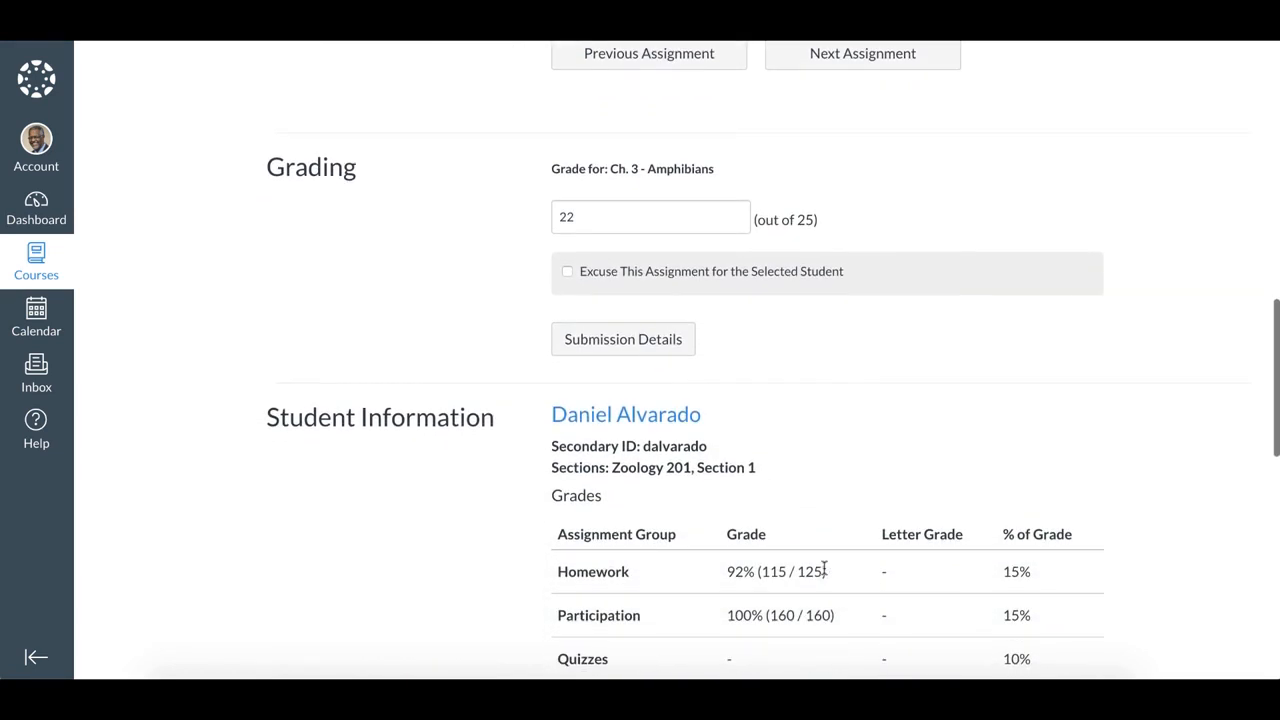
scroll(823, 567, down, 3)
scroll(823, 573, down, 6)
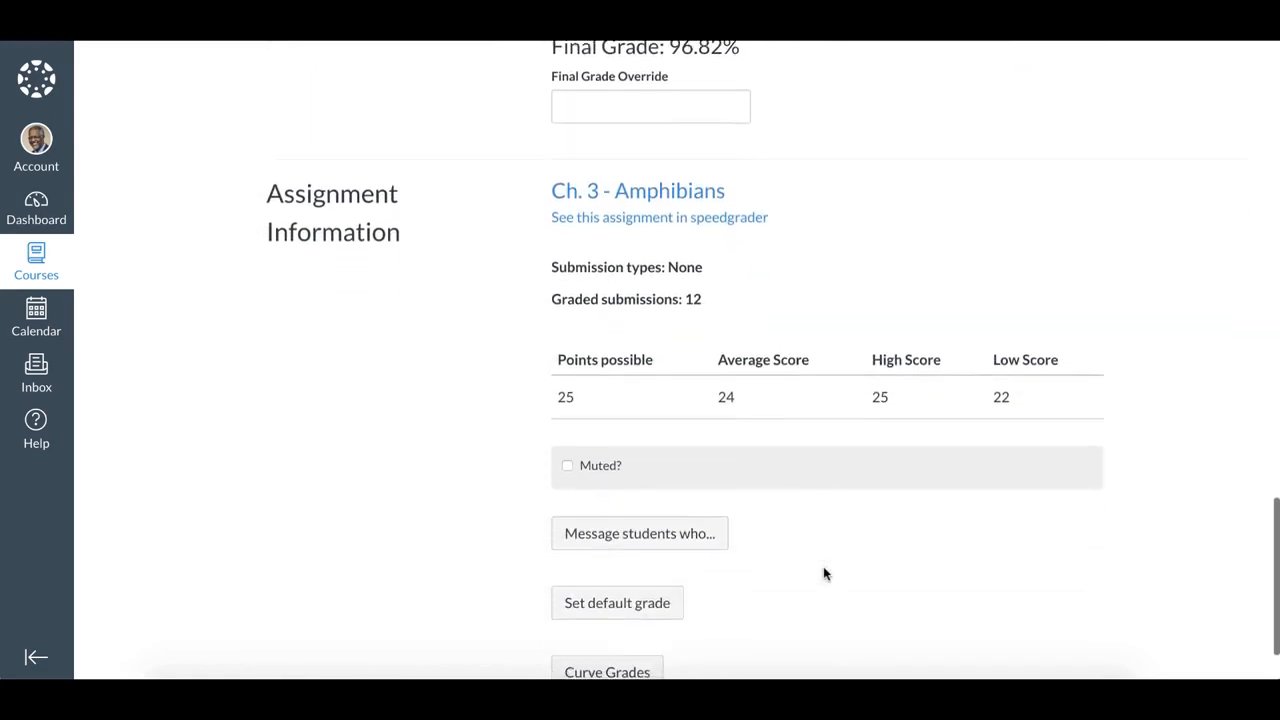
scroll(823, 573, down, 1)
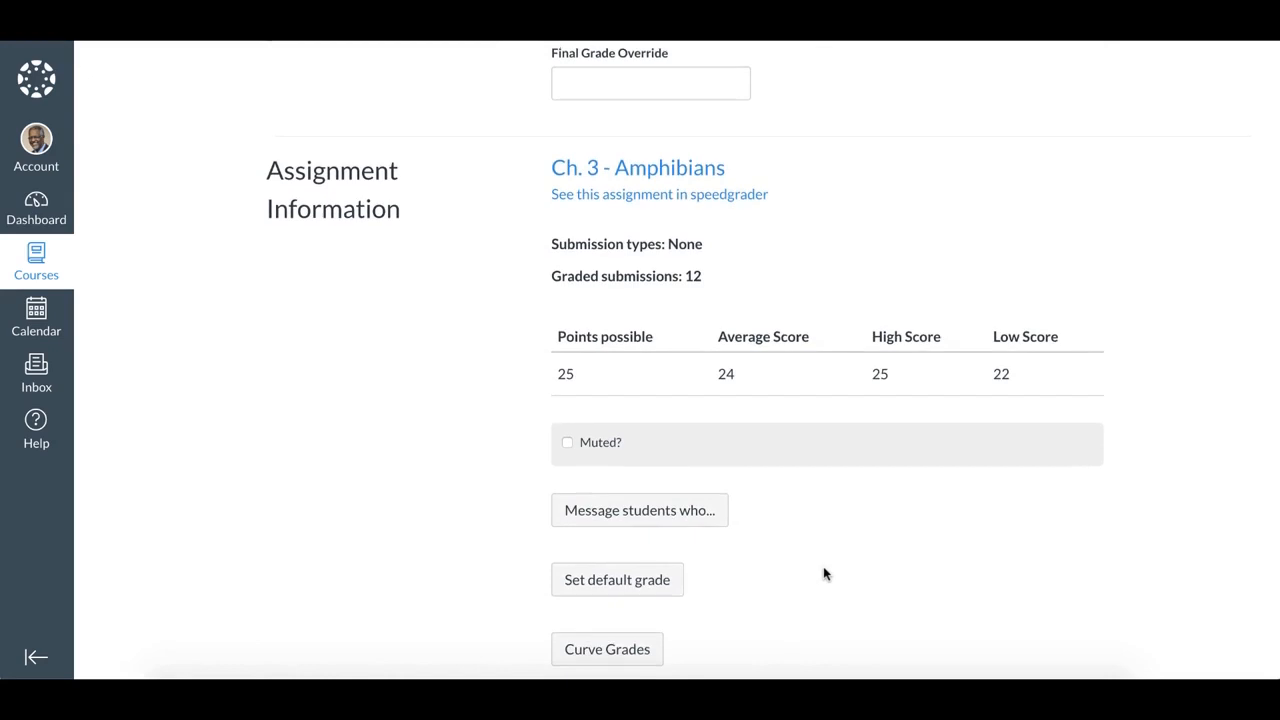
scroll(823, 573, up, 4)
scroll(823, 573, up, 12)
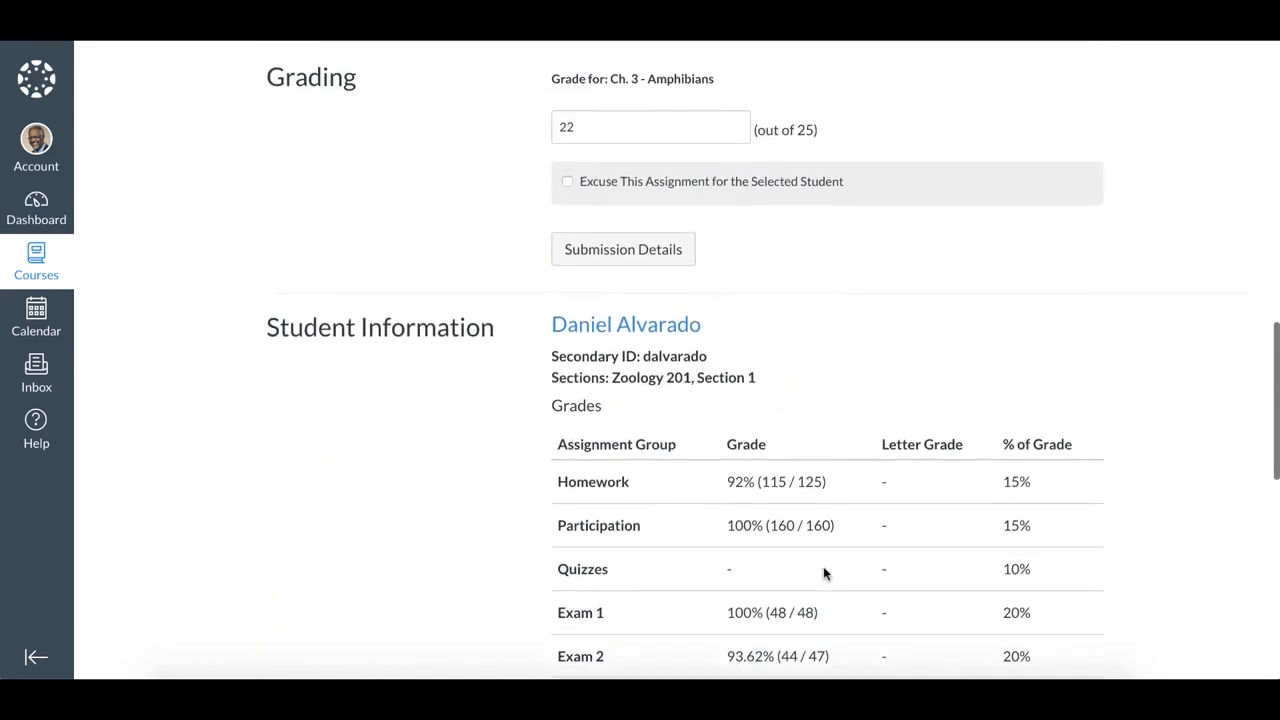
scroll(823, 573, up, 5)
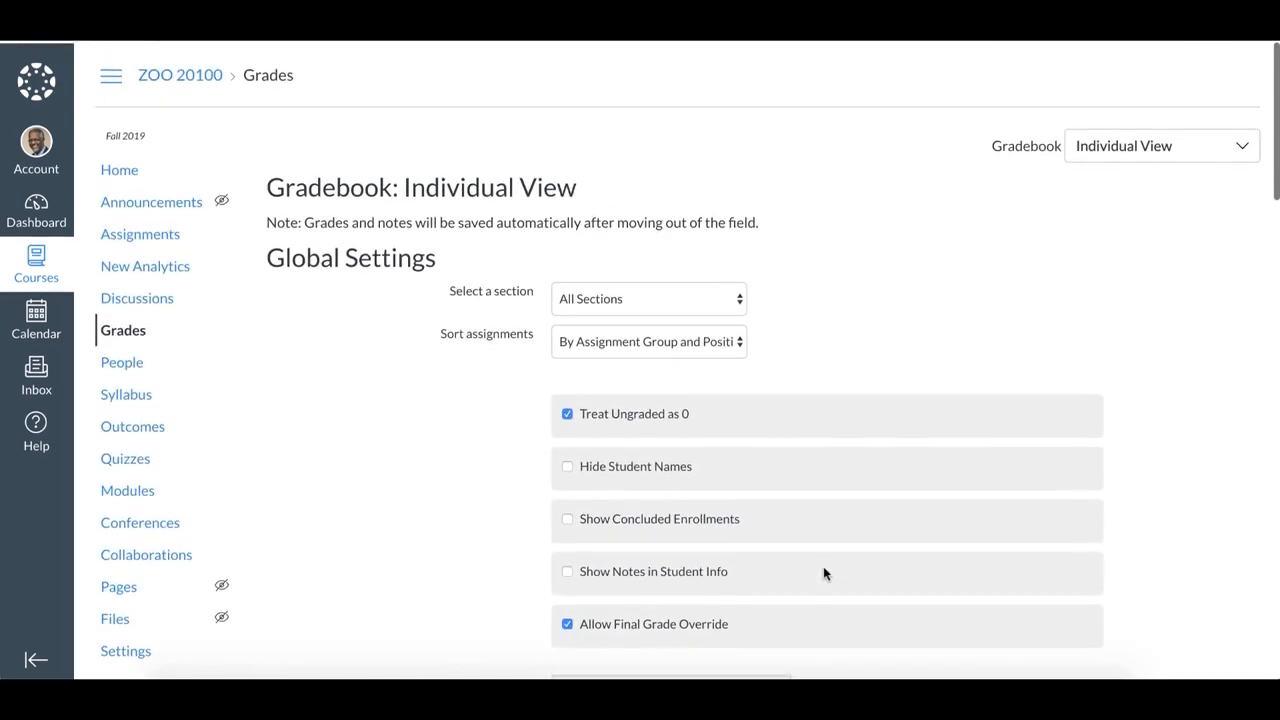
Step: Switch from Individual View to Gradebook History
click(1160, 143)
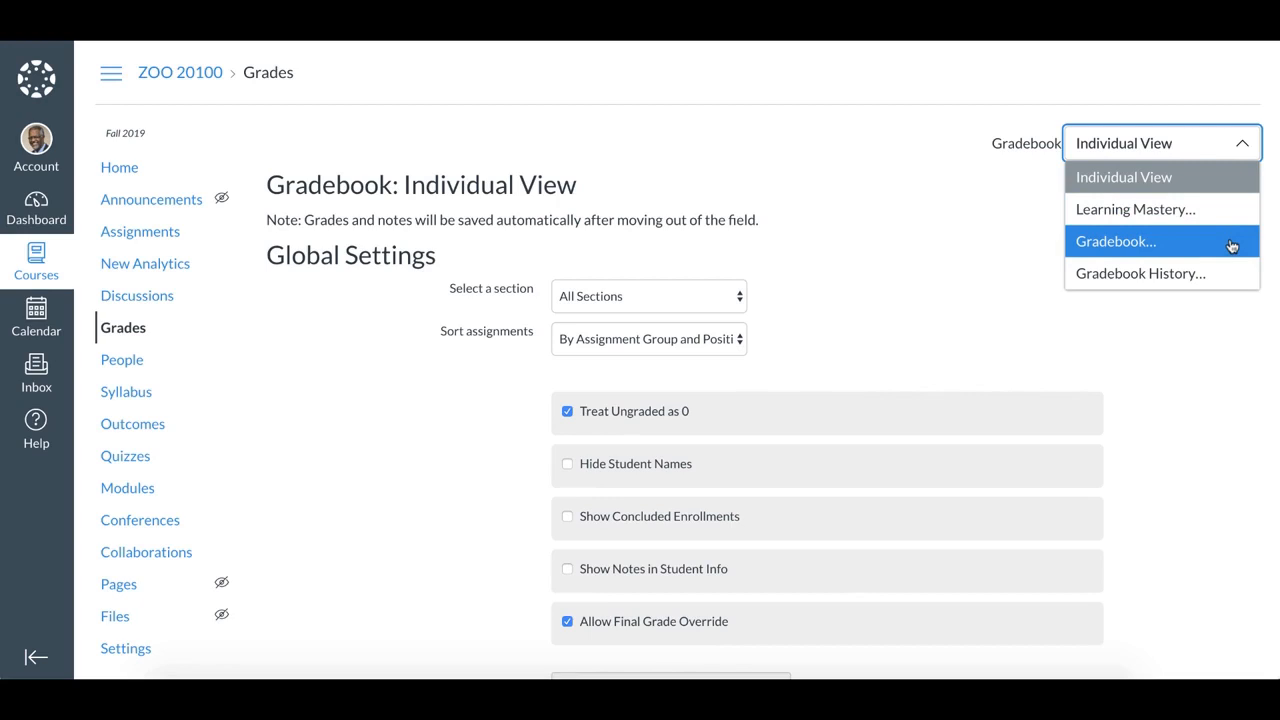
click(1230, 274)
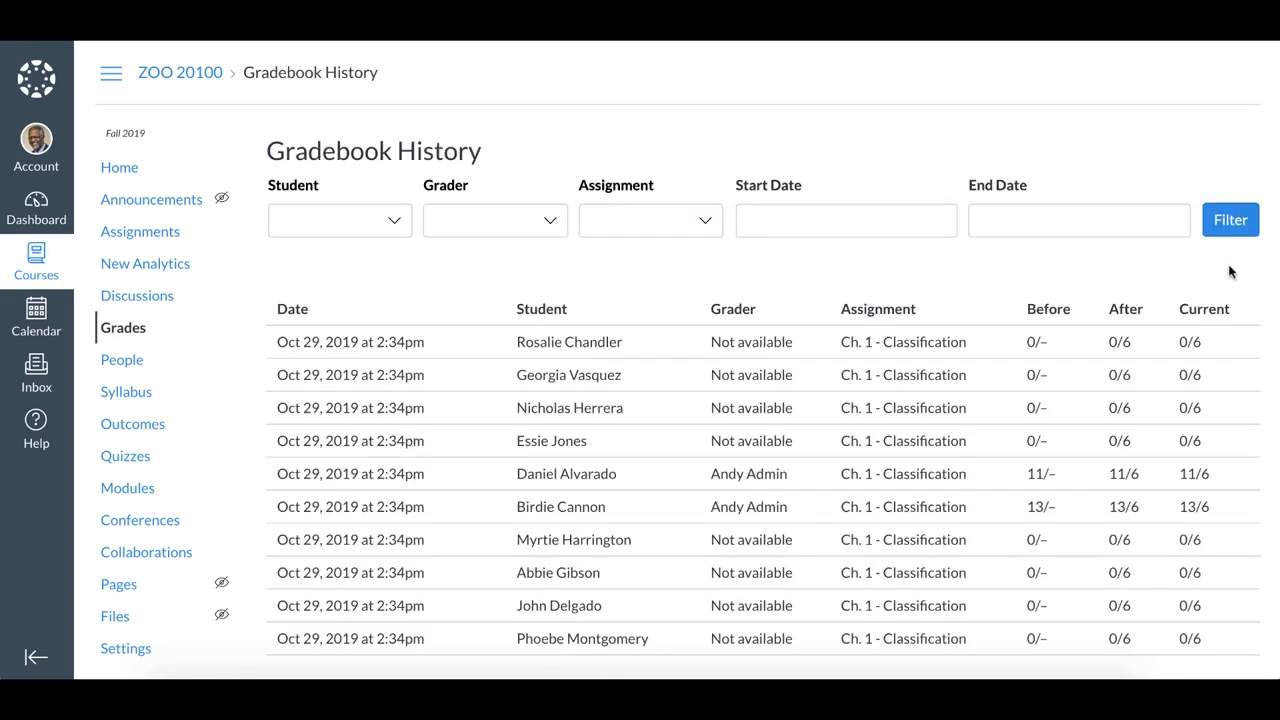